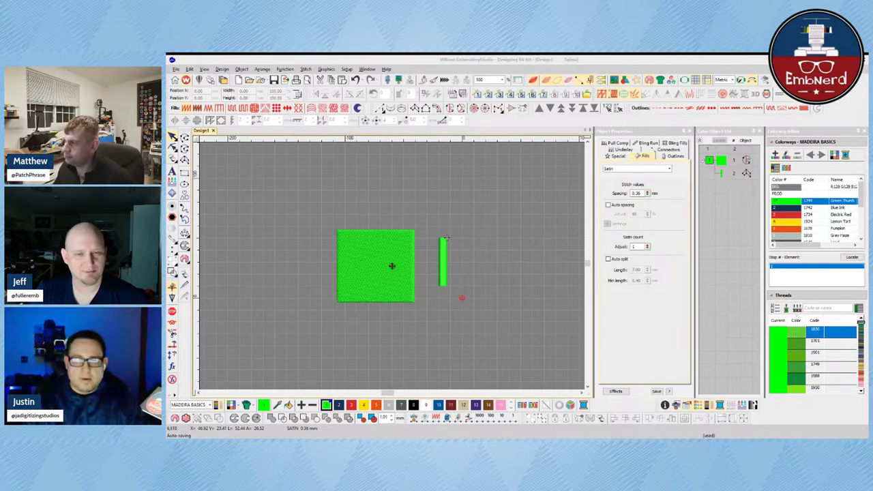
- Move the large green fill square up and to the left, then deselect it
scroll(443, 280, "up", 2)
left_click(340, 266)
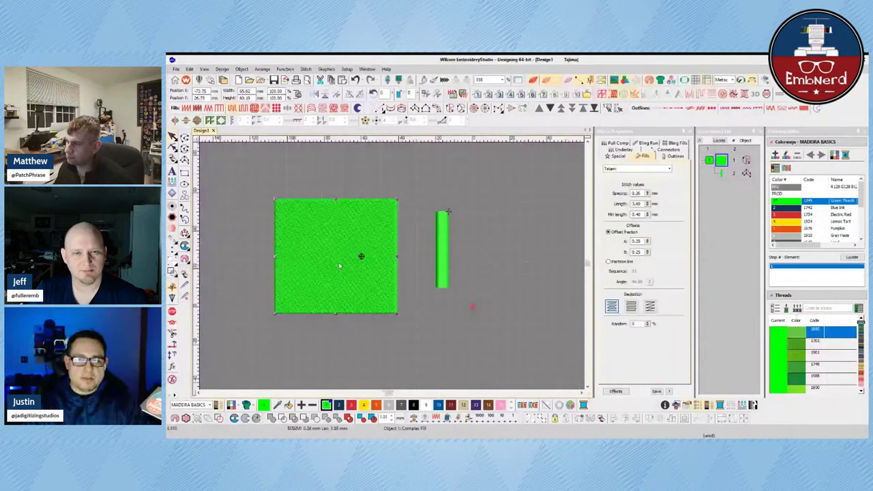
left_click_drag(340, 266, 319, 218)
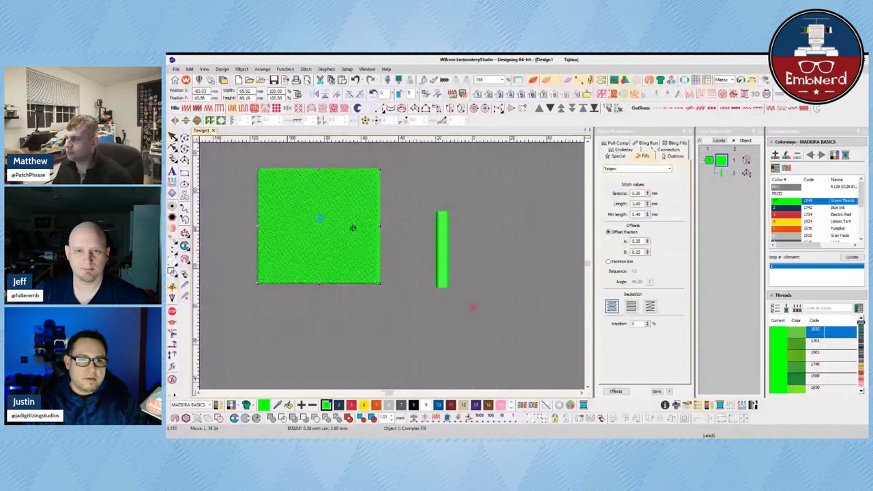
left_click(526, 250)
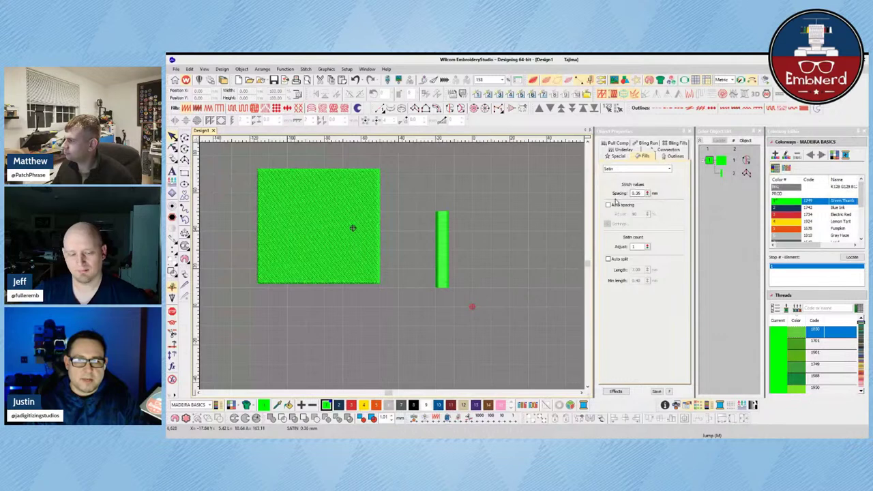
- Widen the design area by resizing the docker, then shift the green square right and down and reselect it
left_click_drag(600, 203, 609, 203)
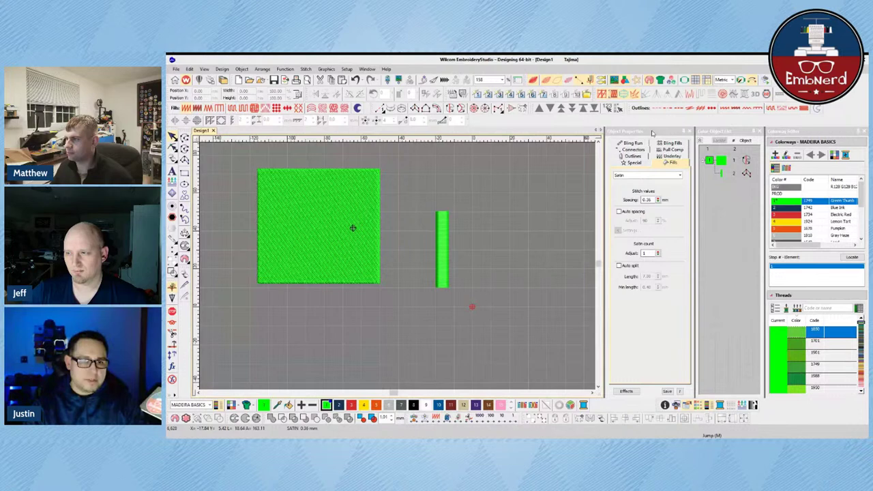
left_click_drag(353, 228, 386, 254)
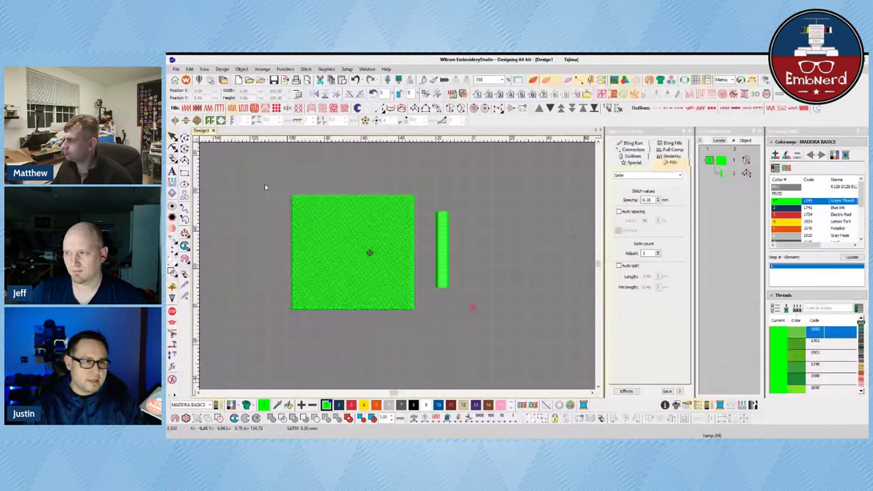
left_click(429, 333)
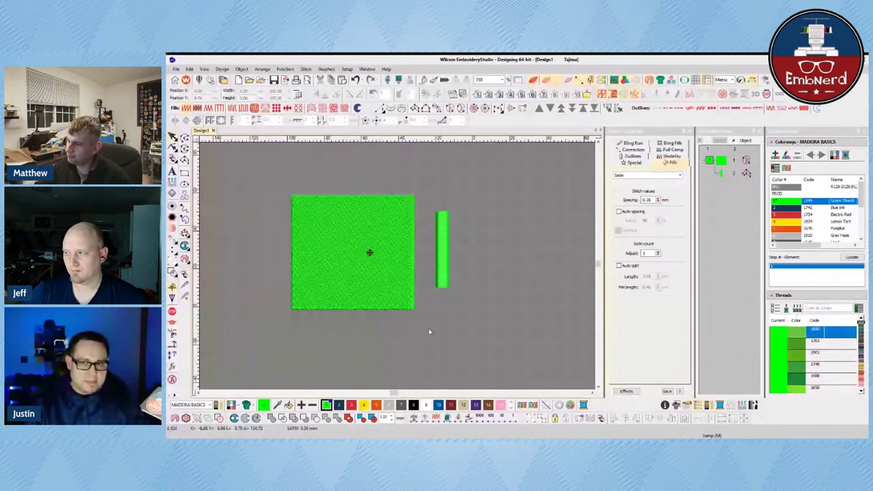
key("Tab")
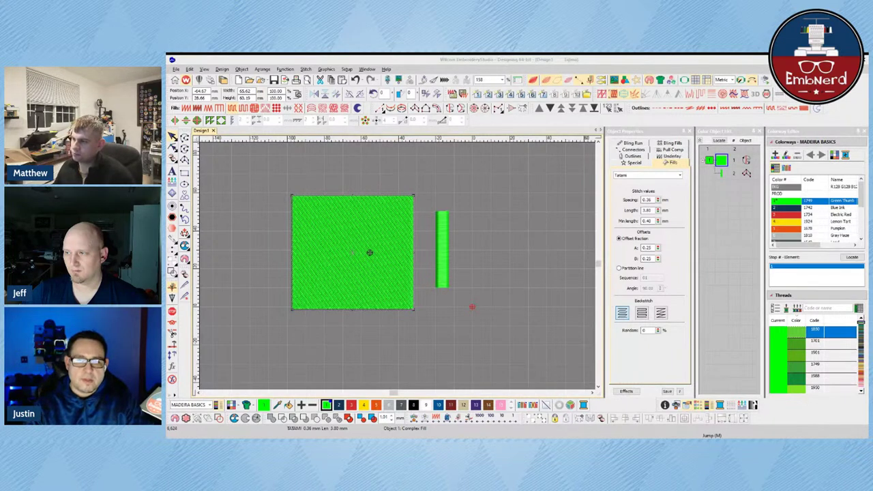
- Nudge the green square up-left, check its 0.26 spacing value, then select the satin column
left_click(435, 260)
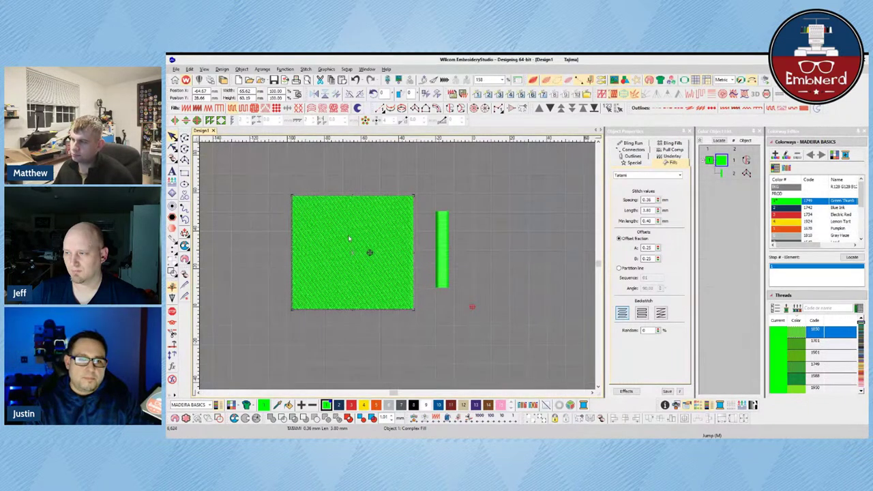
left_click_drag(348, 238, 338, 230)
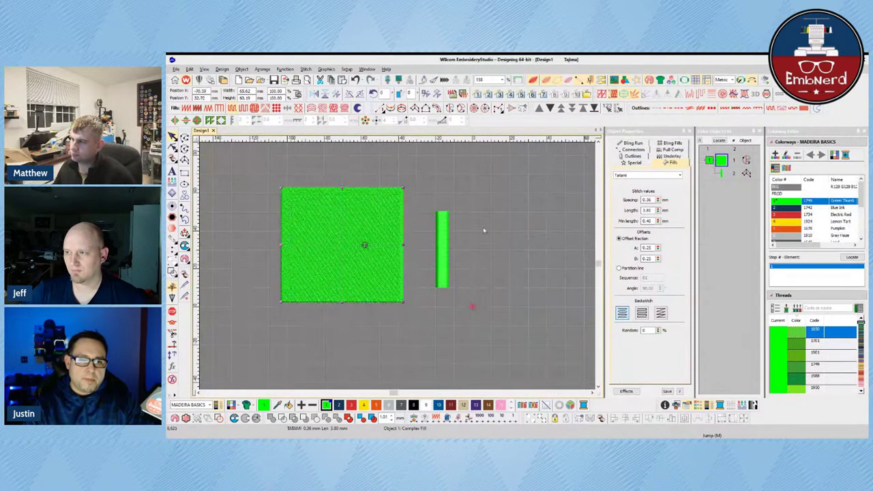
double_click(646, 200)
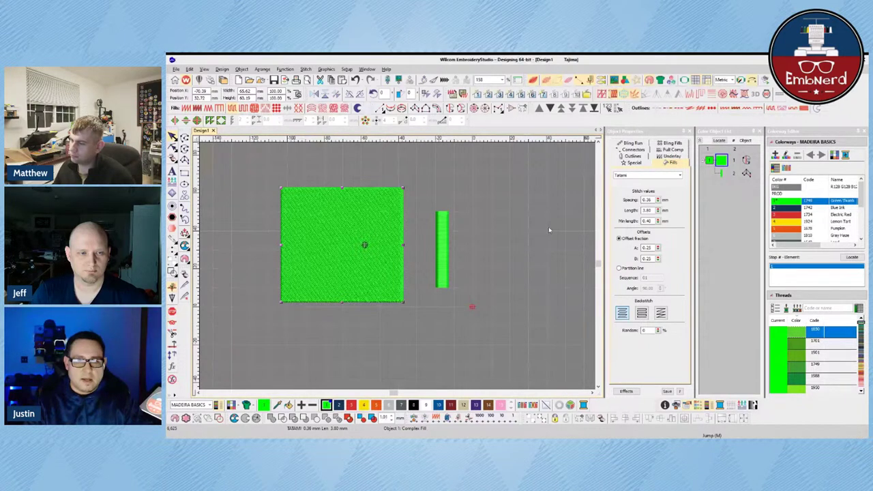
left_click(445, 259)
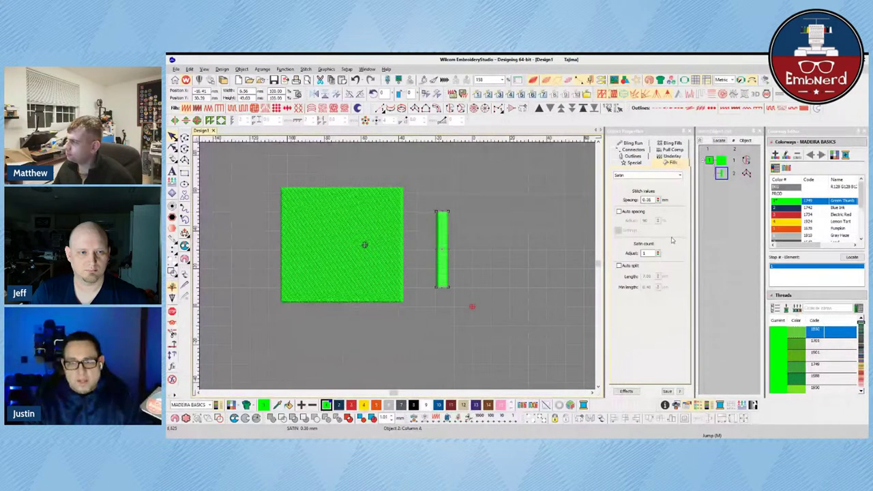
left_click(619, 212)
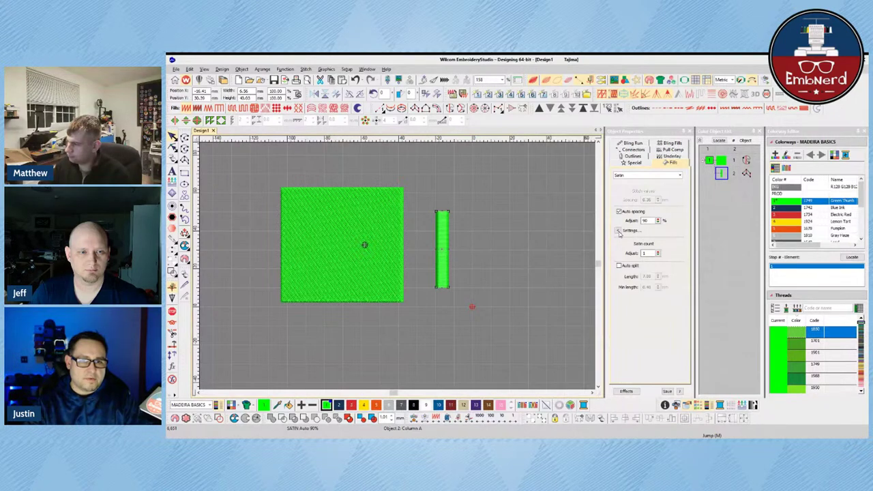
left_click(619, 232)
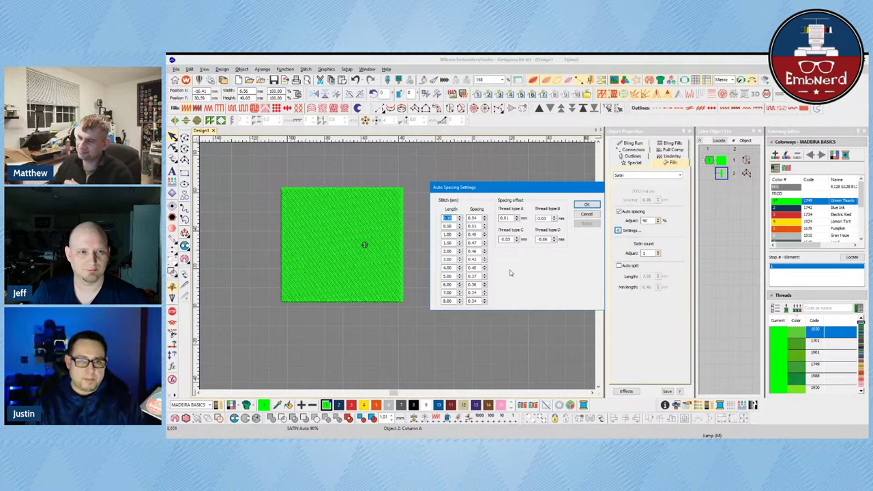
left_click(586, 204)
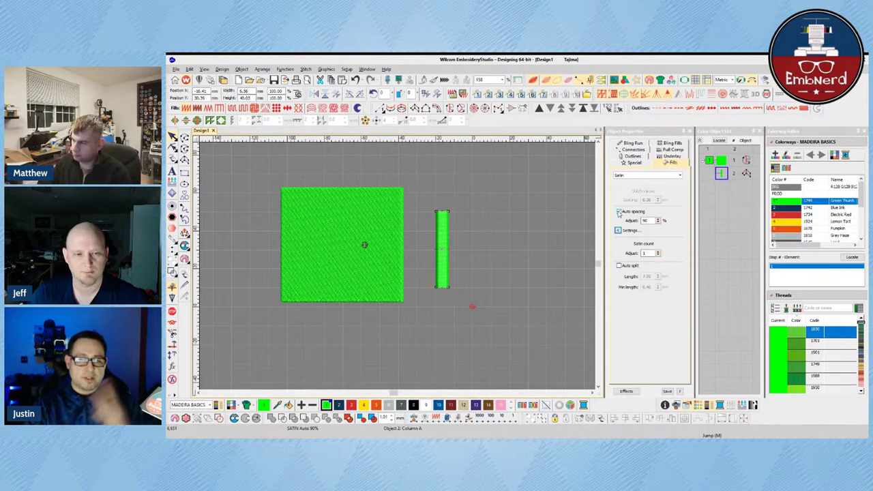
left_click(619, 212)
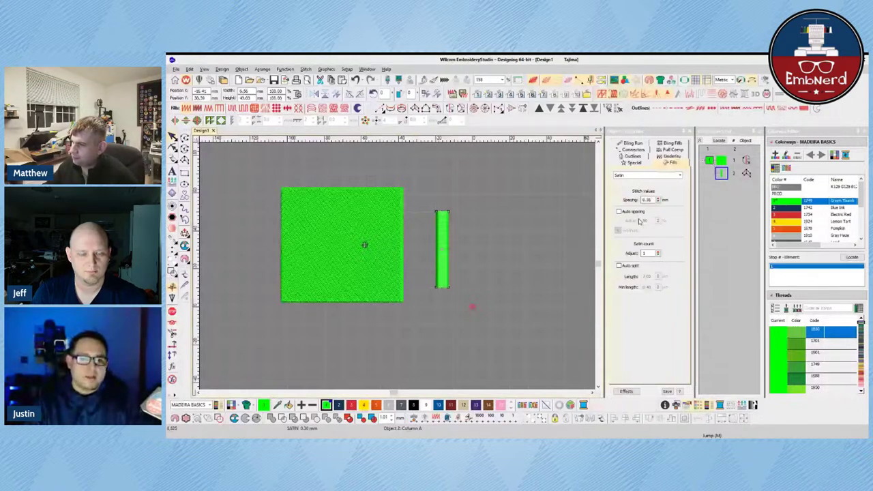
- Deselect the satin column on the empty canvas
left_click(488, 241)
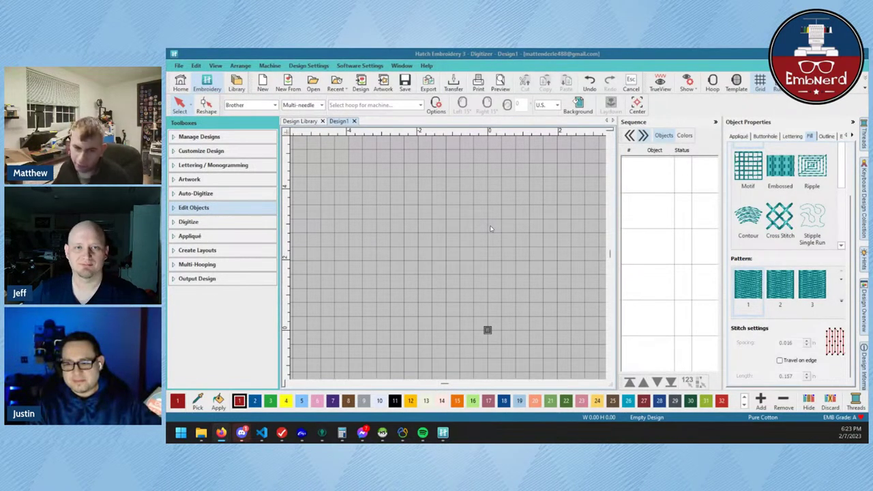
- Draw a filled square near canvas centre with the Digitize Rectangle / Square tool
left_click(212, 207)
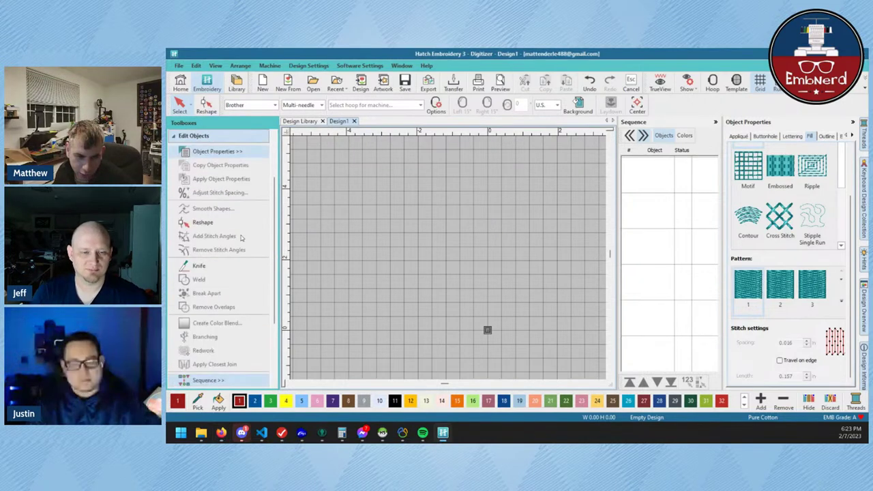
left_click(204, 136)
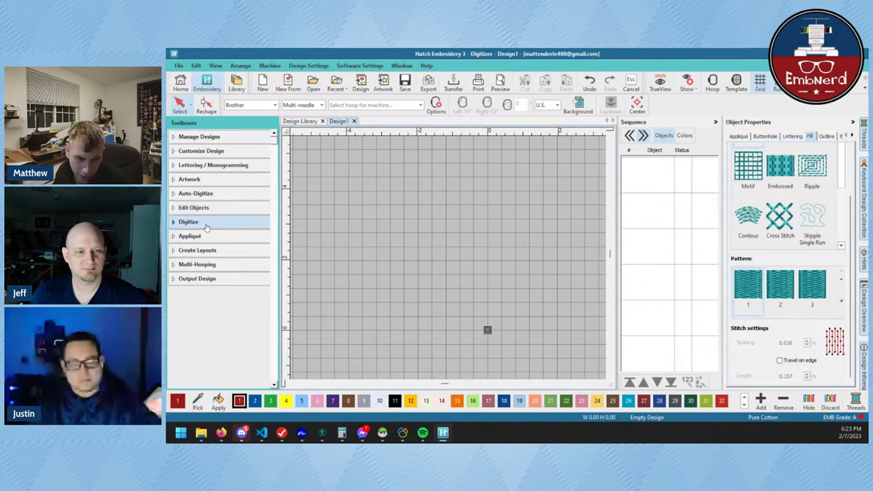
left_click(207, 222)
left_click(211, 153)
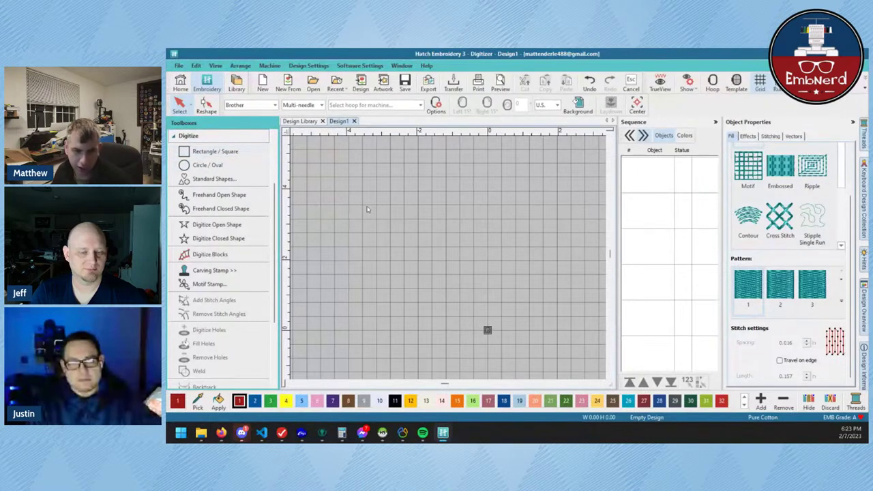
left_click(408, 222)
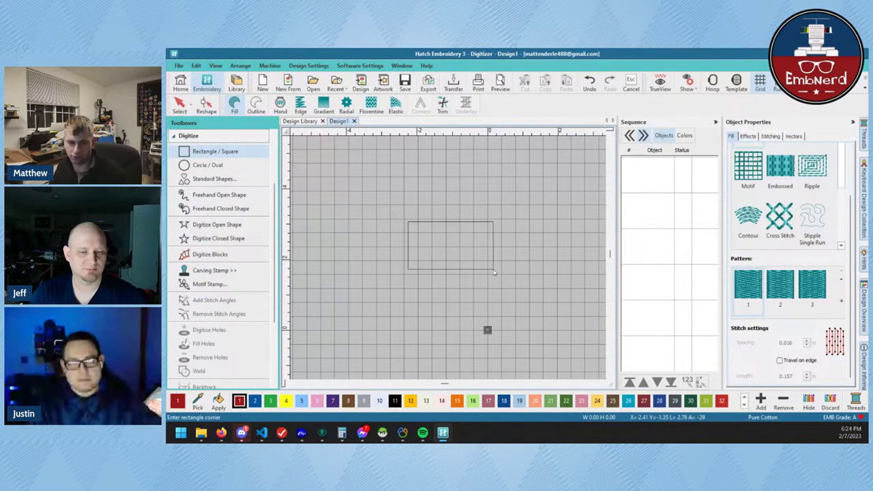
left_click(517, 330)
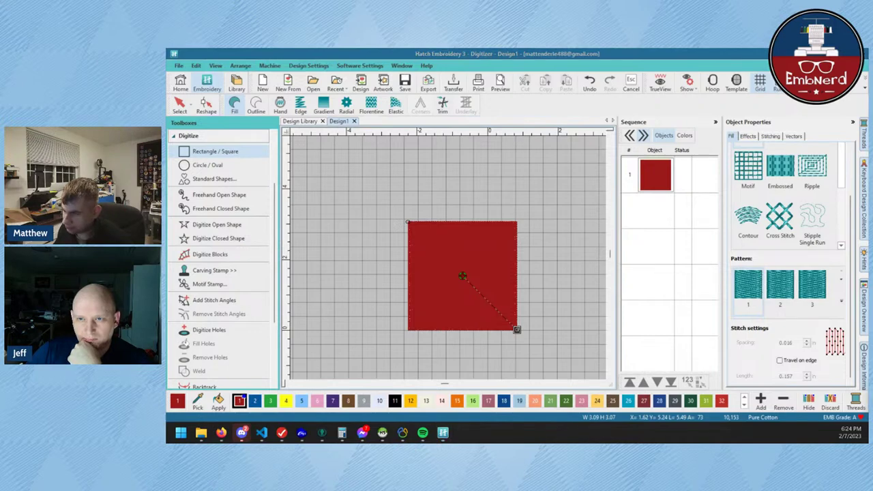
- Read the embroidery article full screen in the browser, then return to the design
key("alt+Tab")
key("F11")
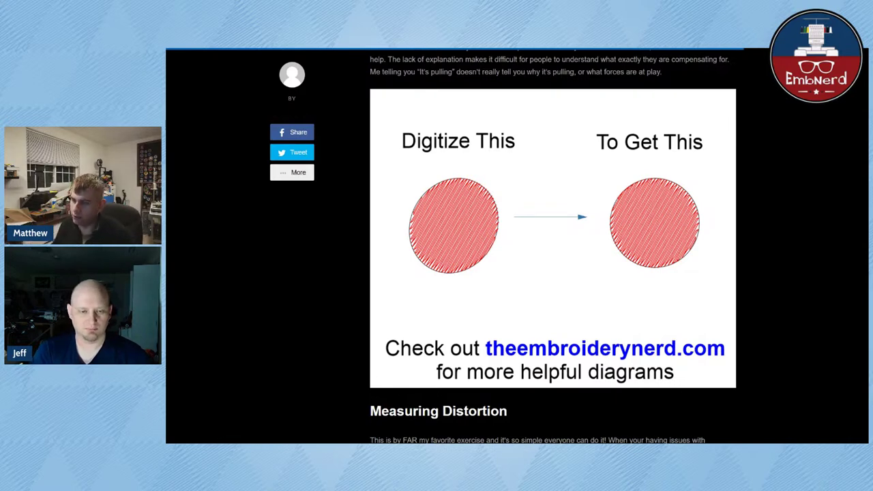
key("alt+Tab")
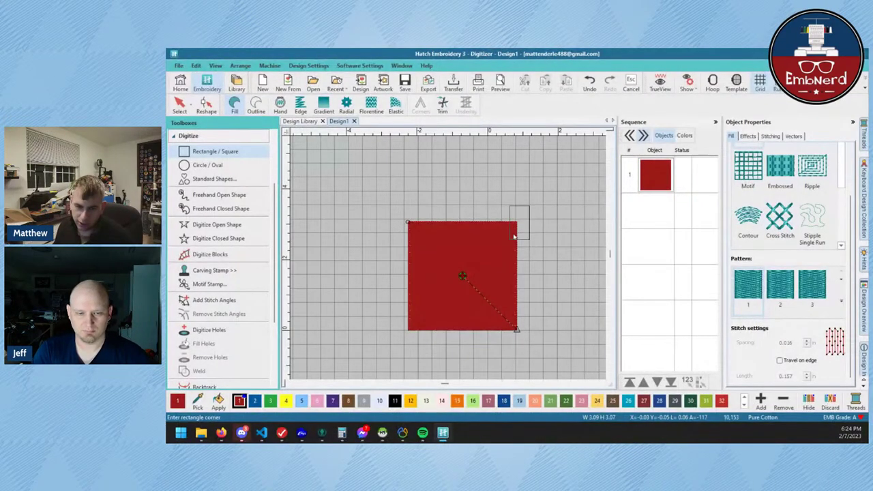
- Cancel the unfinished rectangle, then select and delete the red square
key("Return")
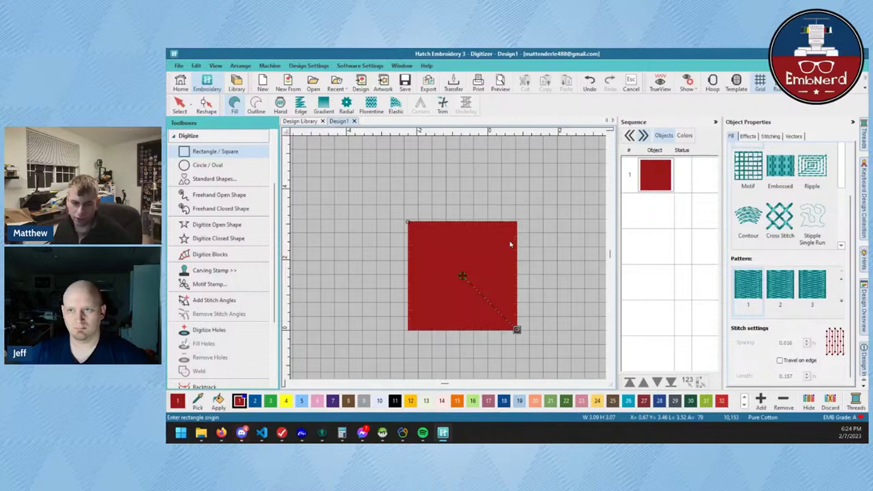
key("Escape")
left_click(404, 280)
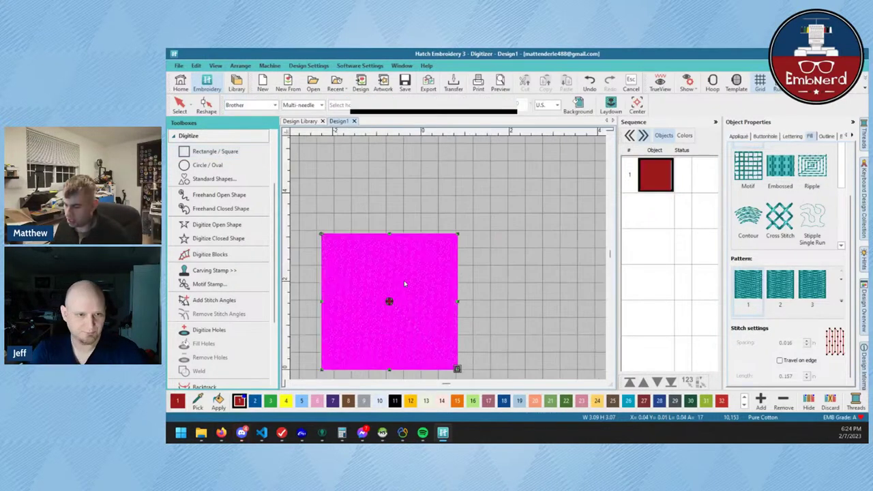
key("Delete")
- Draw a filled circle near the page centre with the Circle / Oval tool
left_click(298, 208)
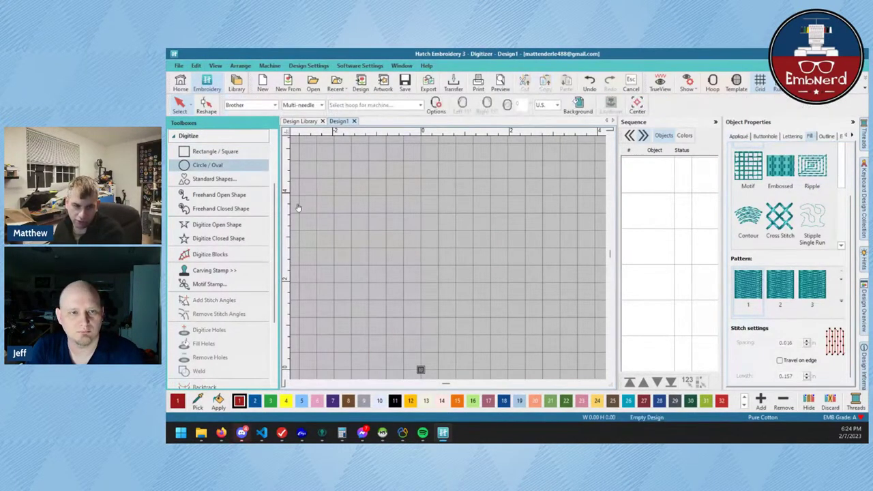
left_click(439, 266)
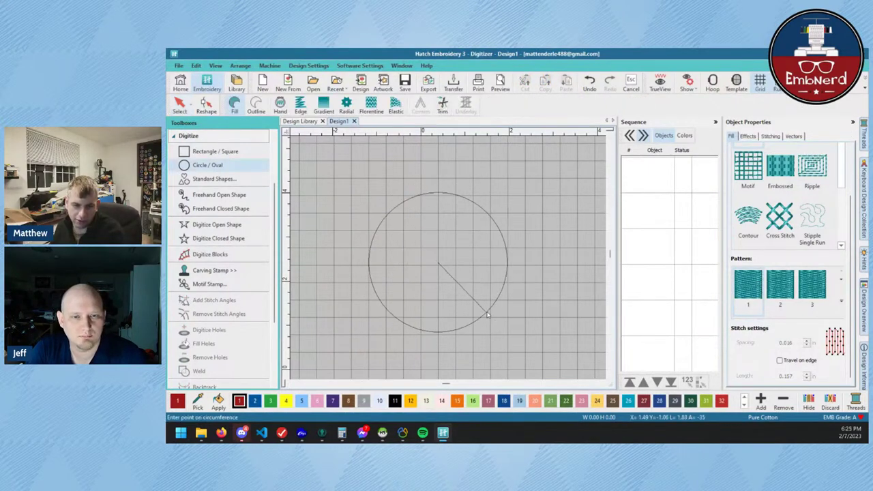
left_click(506, 318)
key("Return")
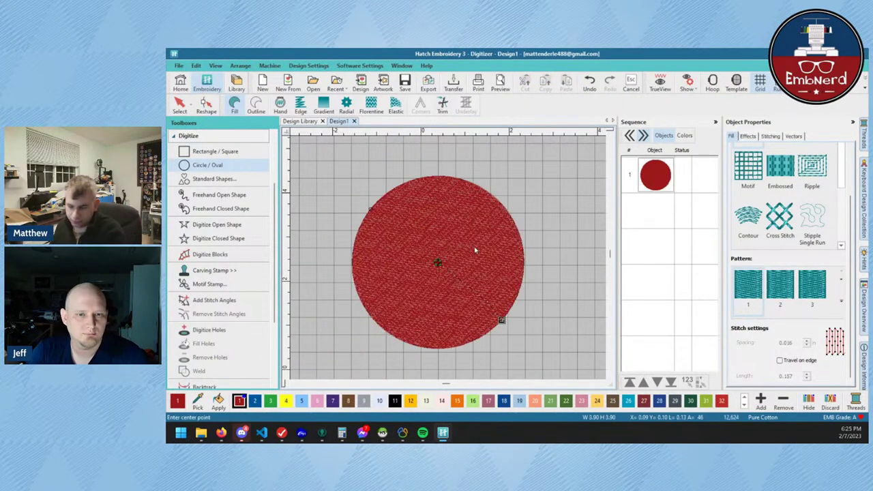
key("Escape")
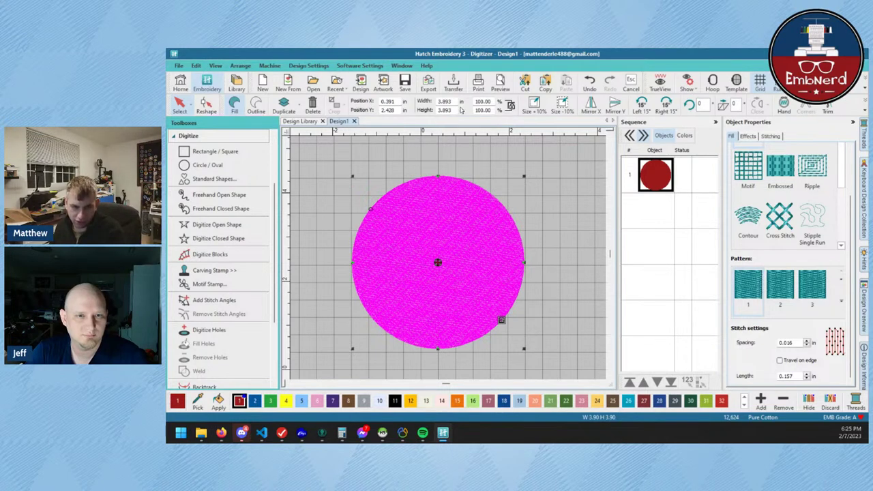
- Set the circle's width to 1.5 inches, zoom in to view its stitches, and reselect it
double_click(451, 101)
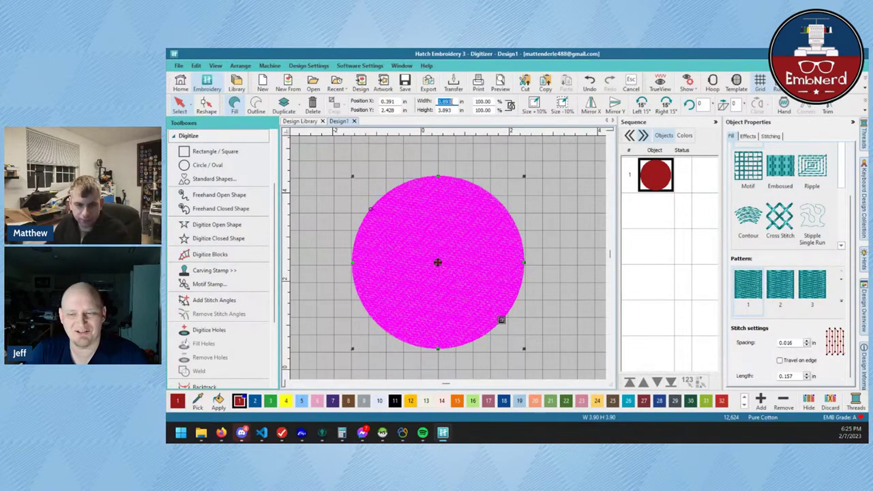
type("1.5")
key("Return")
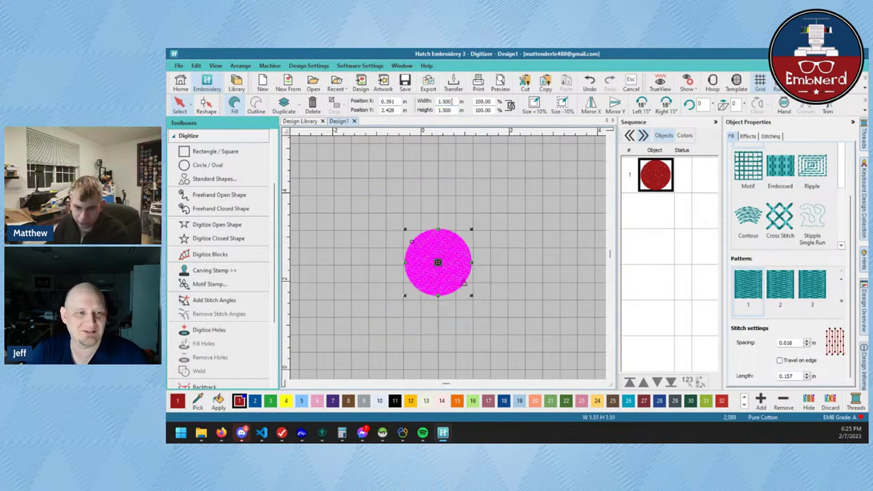
left_click(473, 169)
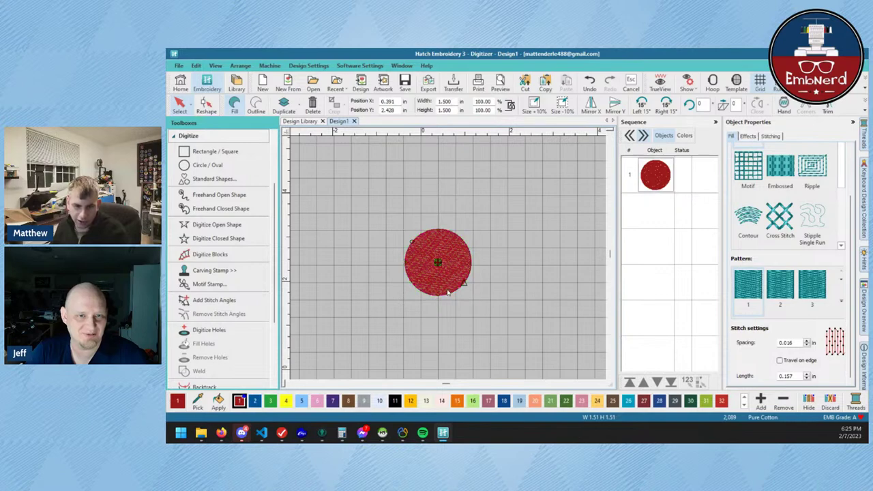
scroll(449, 262, "up", 3)
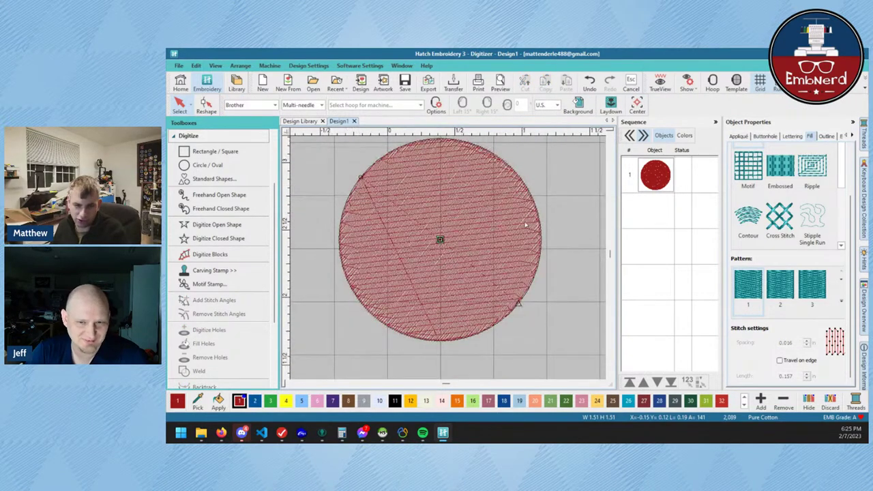
left_click(437, 203)
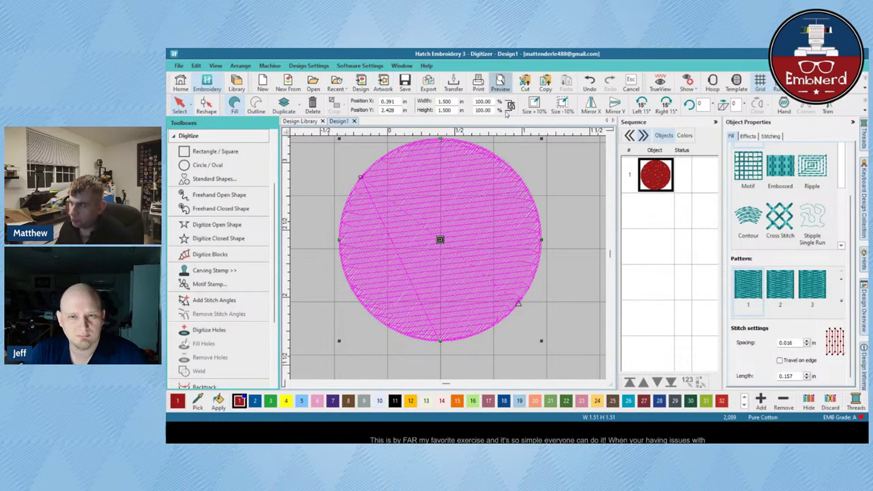
left_click(504, 90)
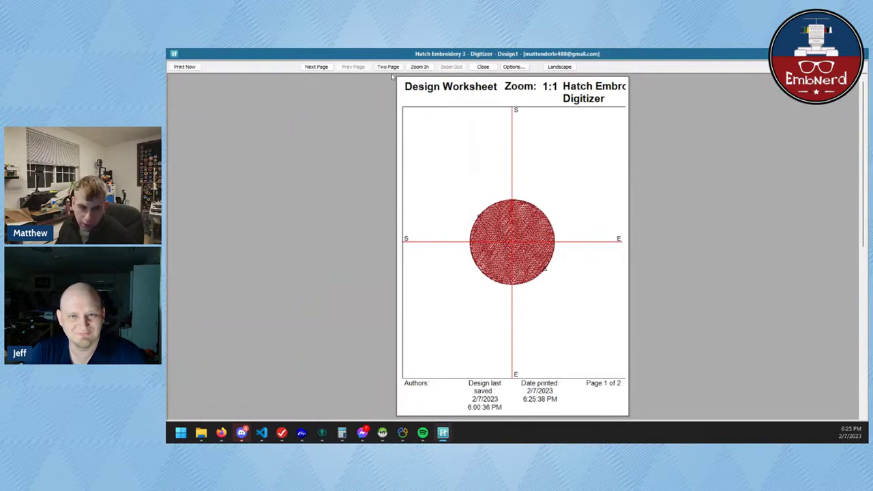
left_click(316, 66)
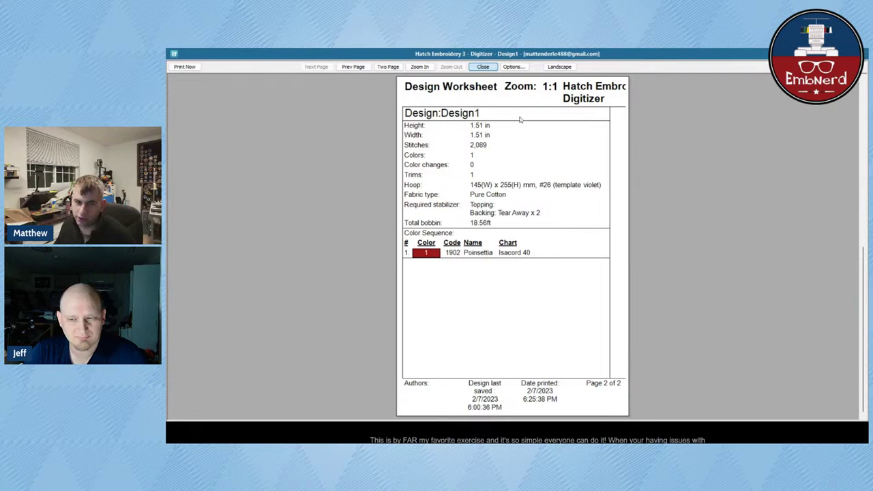
key("Escape")
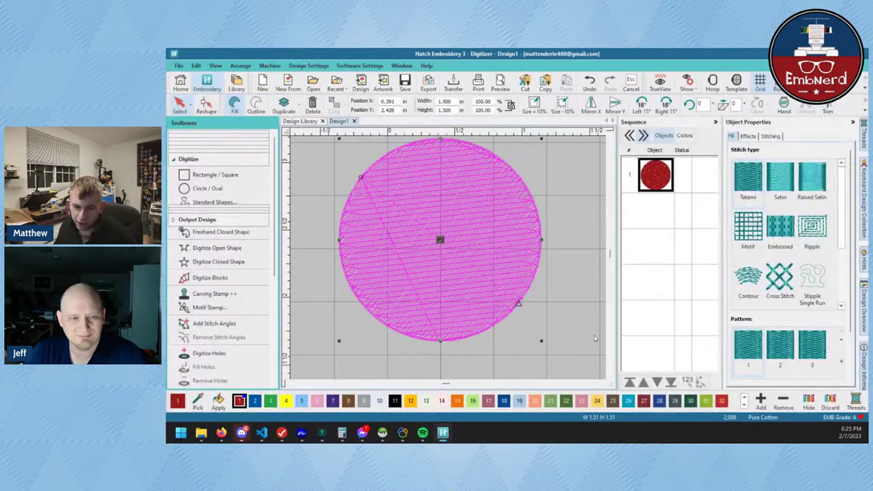
left_click(604, 339)
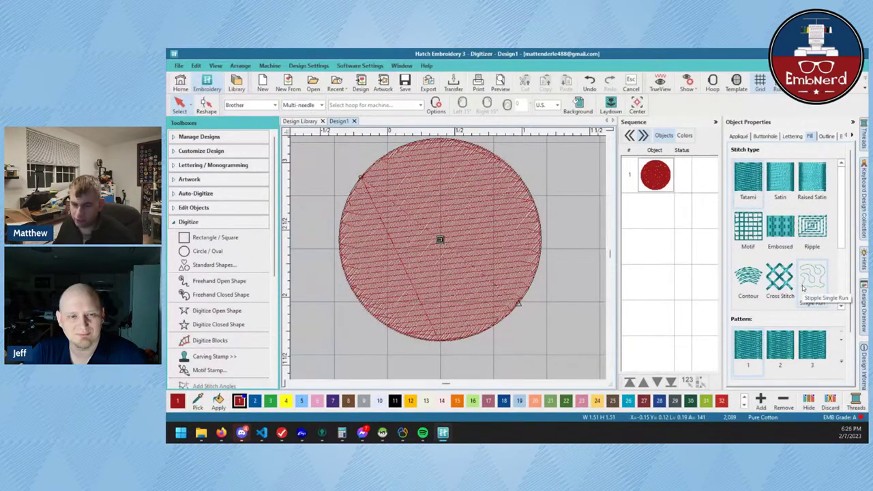
left_click(494, 195)
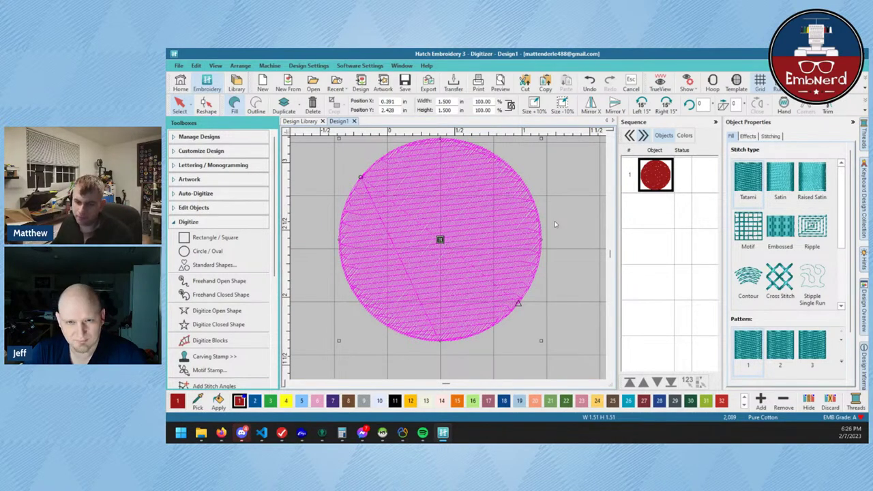
scroll(845, 339, "down", 2)
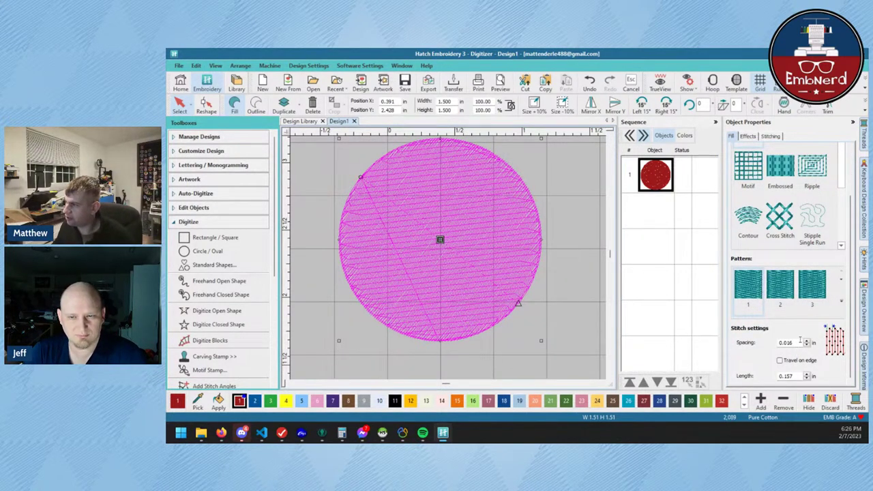
left_click(796, 343)
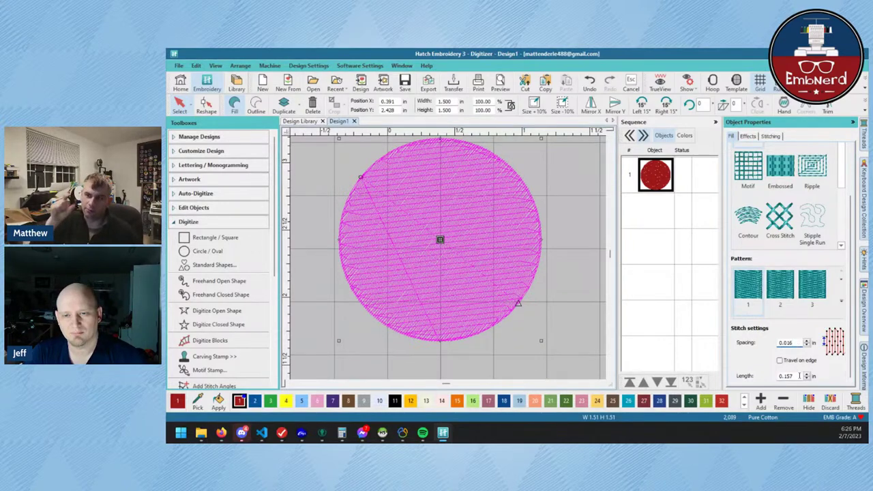
left_click(576, 172)
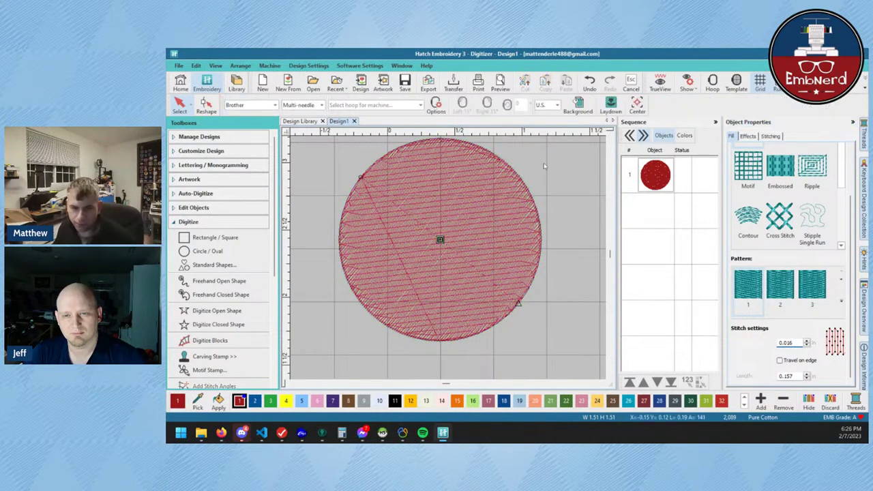
- Switch measurement units to Metric and reselect the circle
left_click(558, 107)
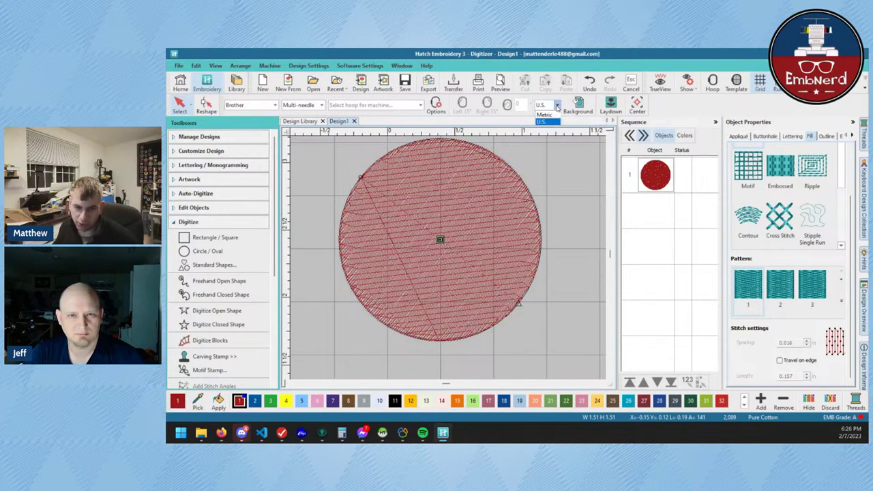
left_click(546, 124)
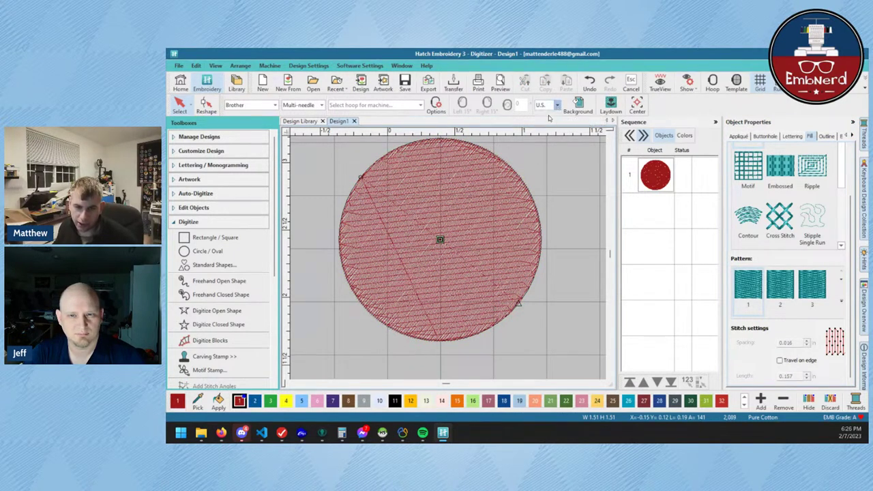
left_click(470, 191)
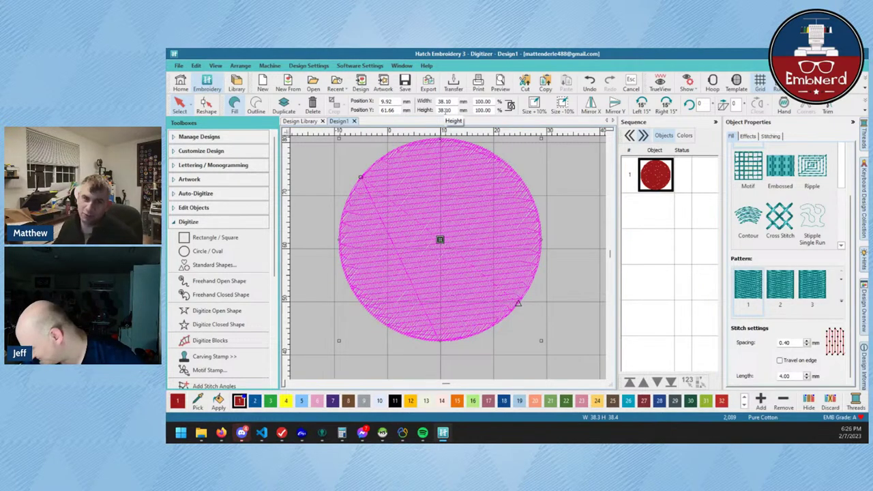
- Select the circle and edit its fill spacing, then undo back to 0.40 mm
left_click(577, 175)
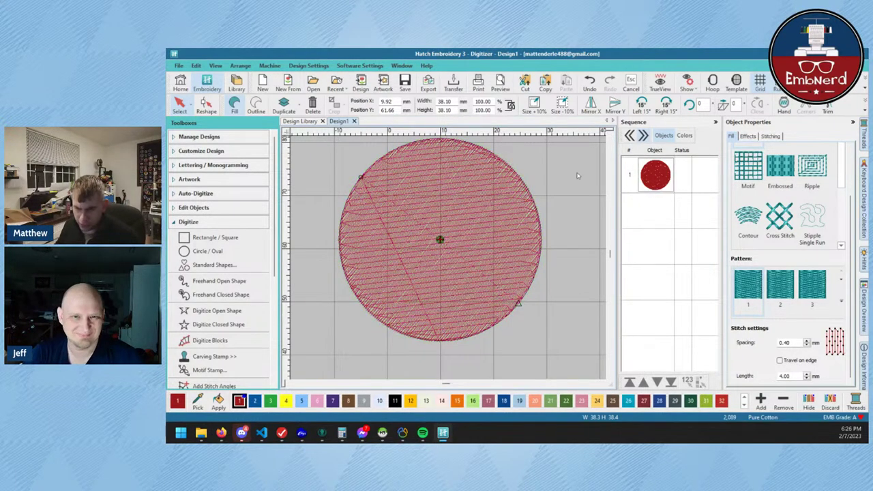
left_click(509, 205)
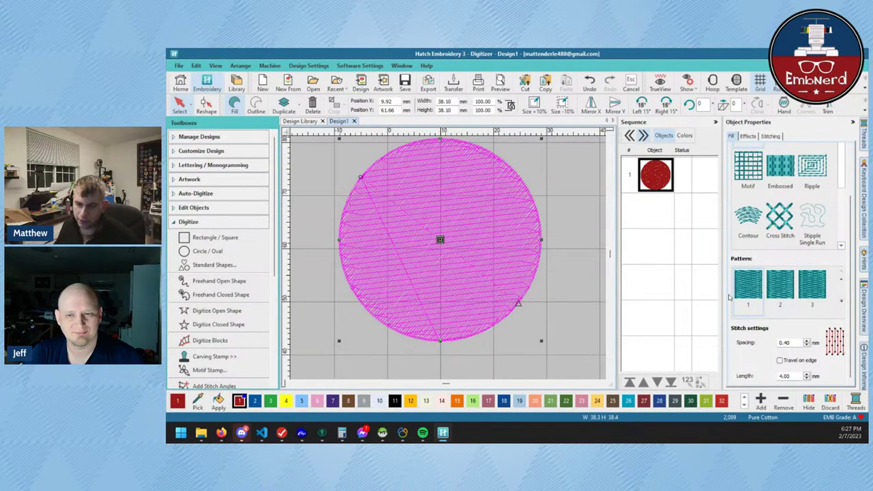
left_click(795, 344)
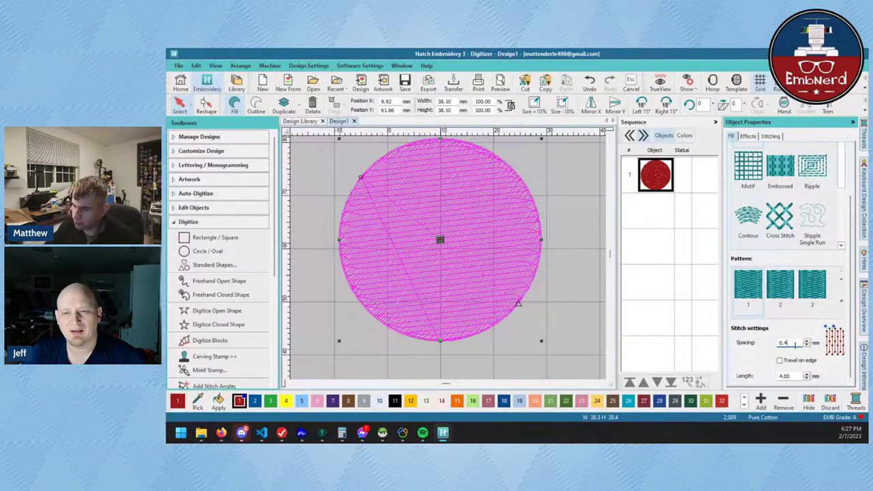
type("1")
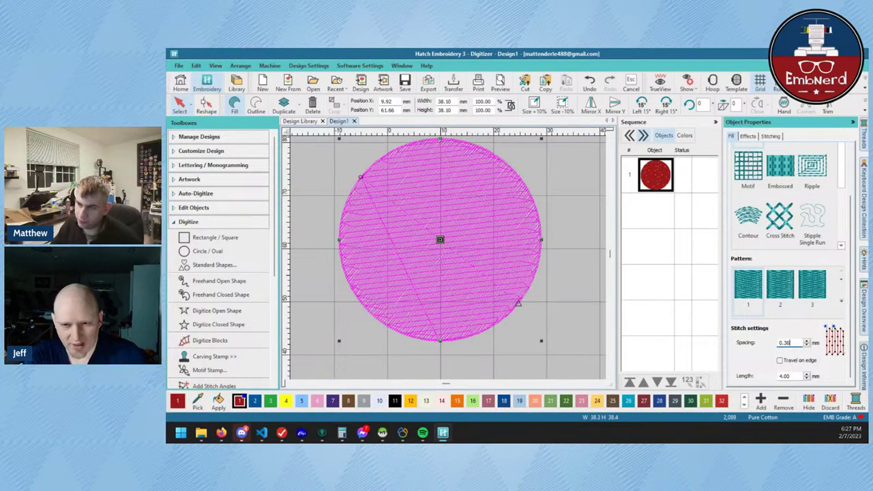
key("Return")
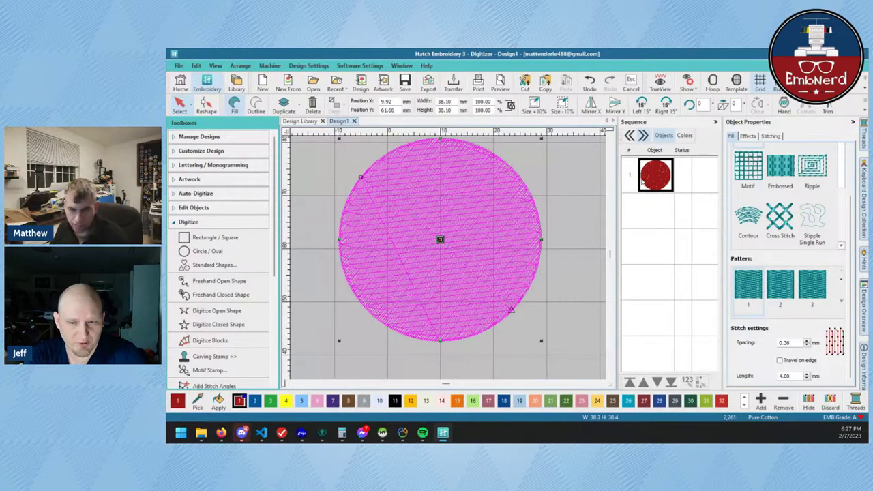
key("ctrl+z")
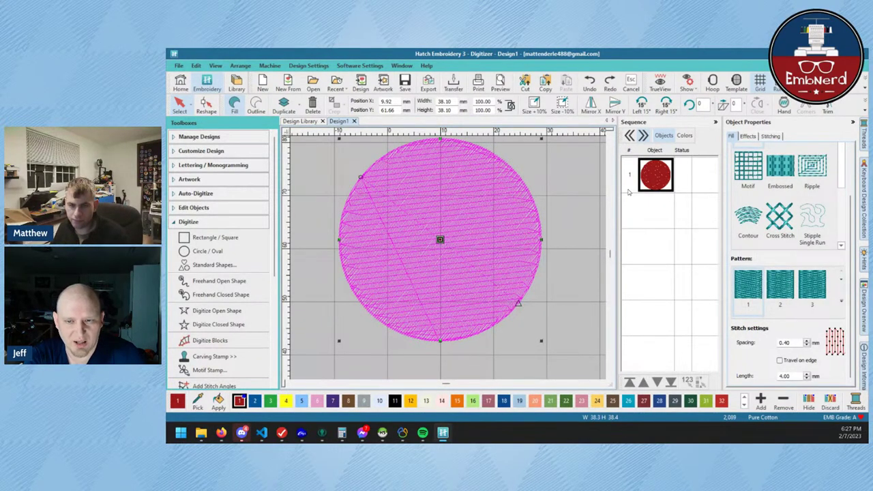
- Re-enter the circle's fill spacing as 0.36 mm
left_click(798, 343)
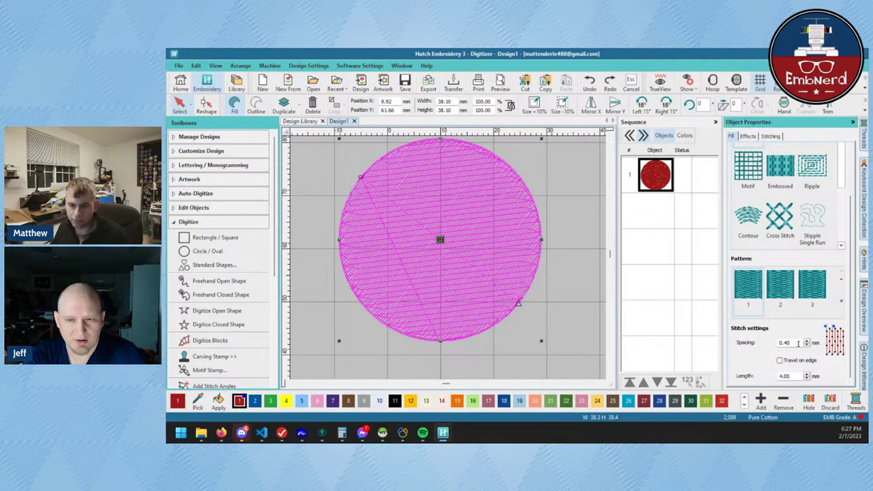
double_click(799, 343)
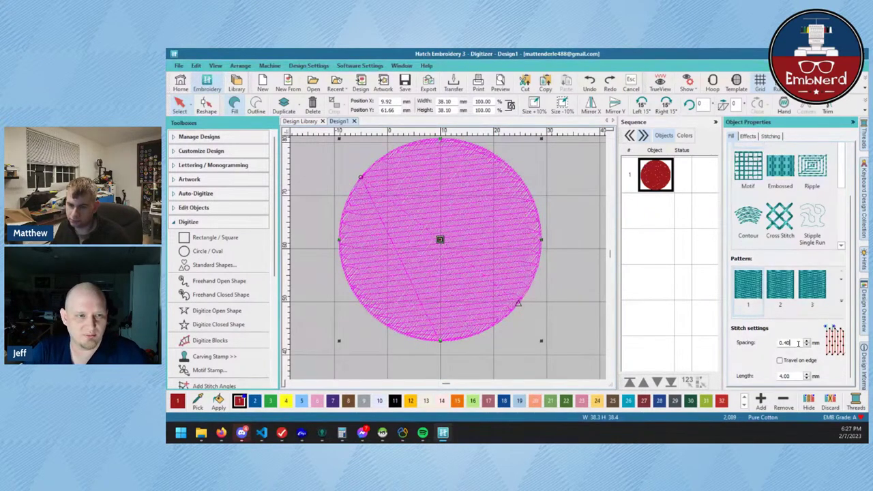
double_click(798, 343)
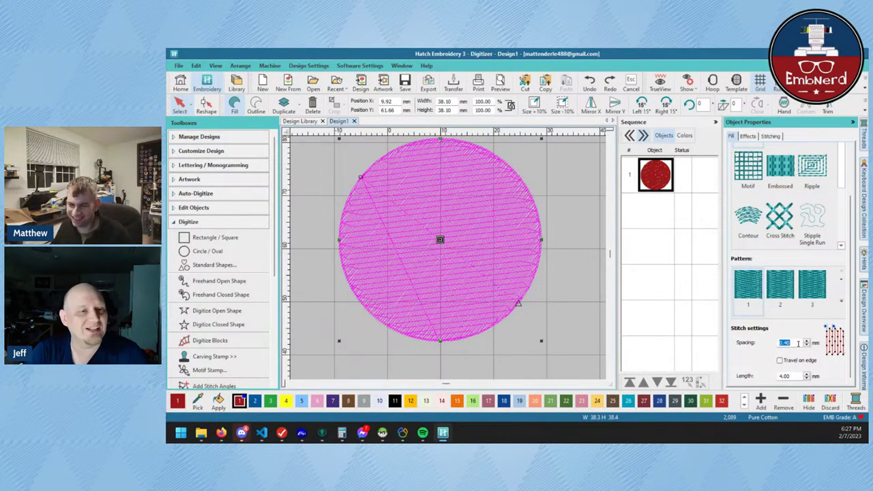
key("BackSpace")
type("0.36")
key("Return")
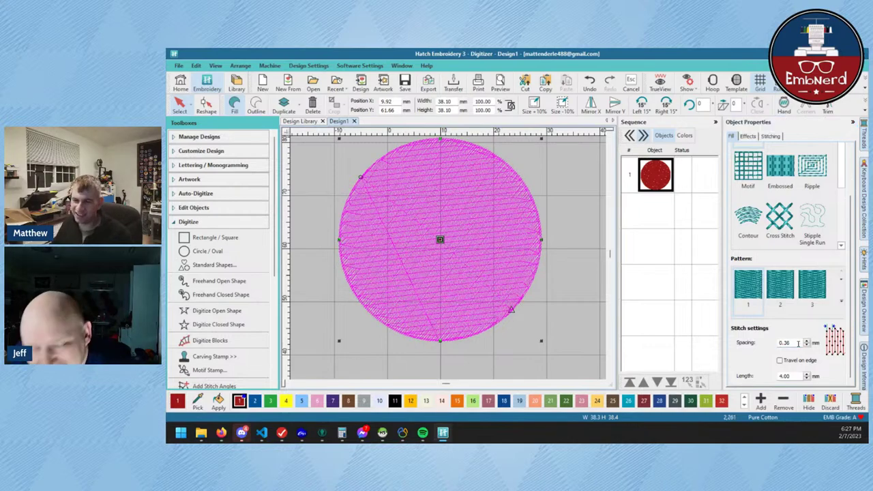
scroll(448, 260, "up", 1)
scroll(448, 261, "up", 3)
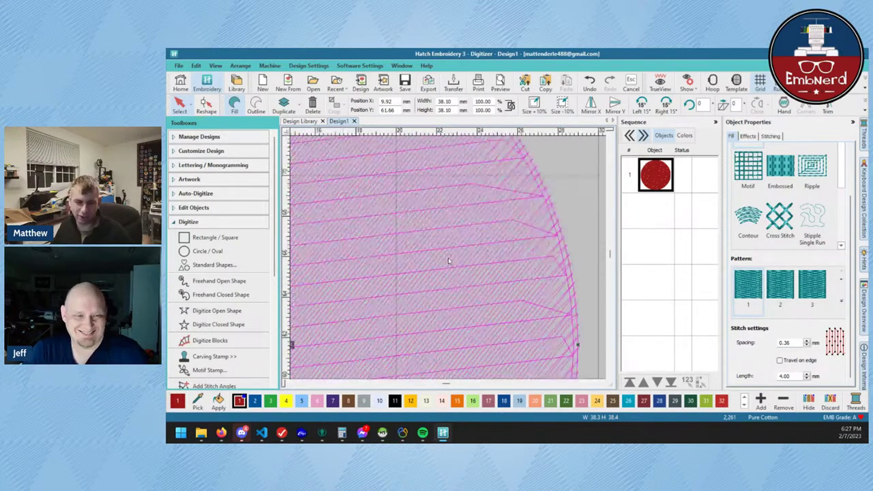
- Turn off Underlay 1 for the circle
left_click(768, 137)
left_click(733, 160)
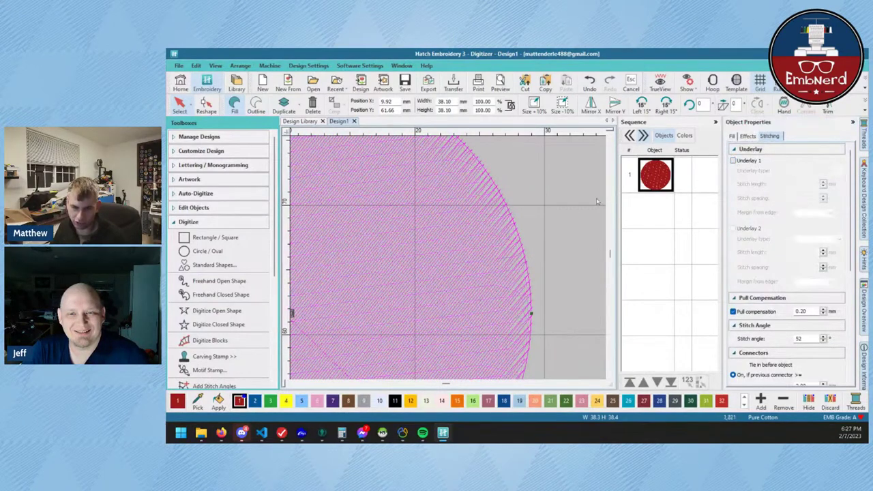
scroll(449, 255, "up", 2)
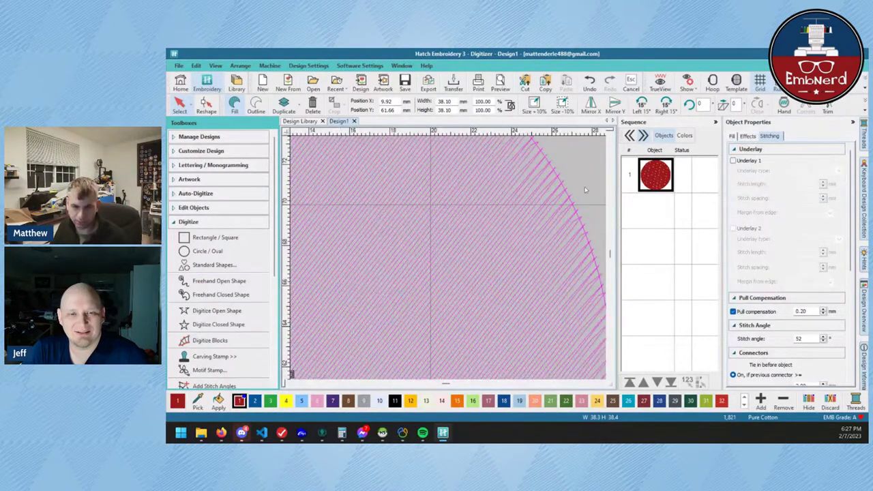
- Set the fill spacing to 0.40 mm, then change it back to 0.36 mm
left_click(731, 136)
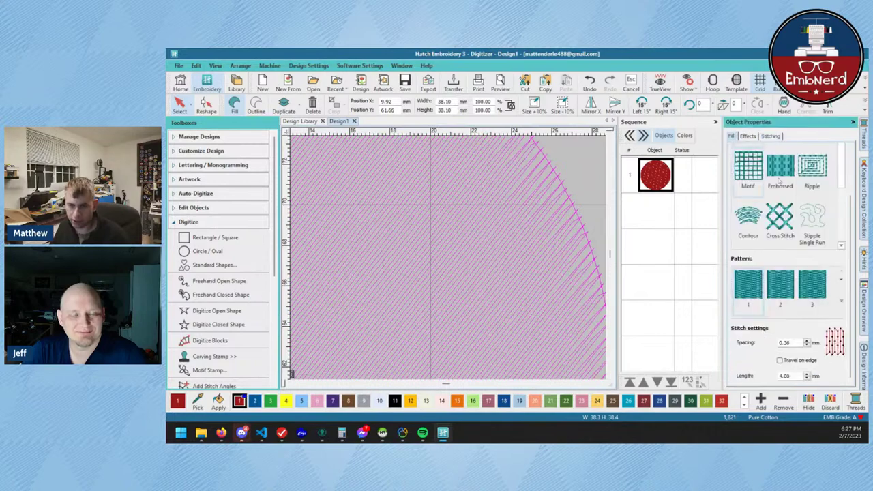
double_click(794, 343)
key("Return")
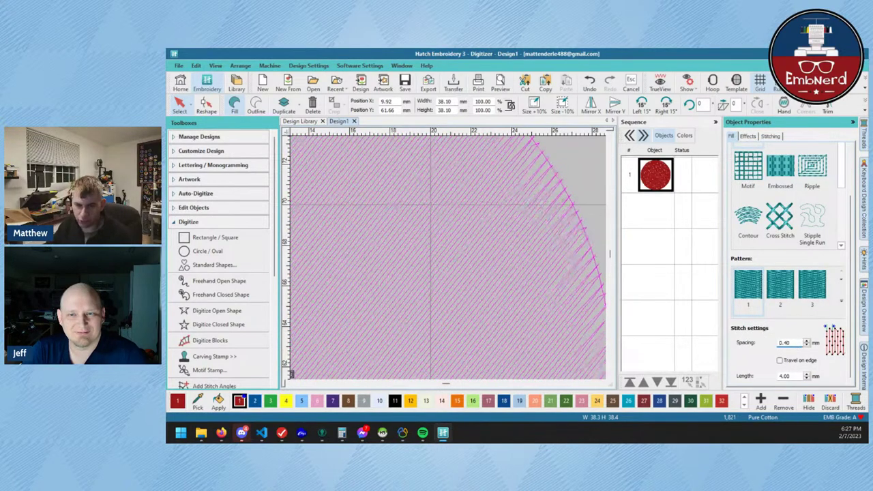
scroll(575, 186, "up", 2)
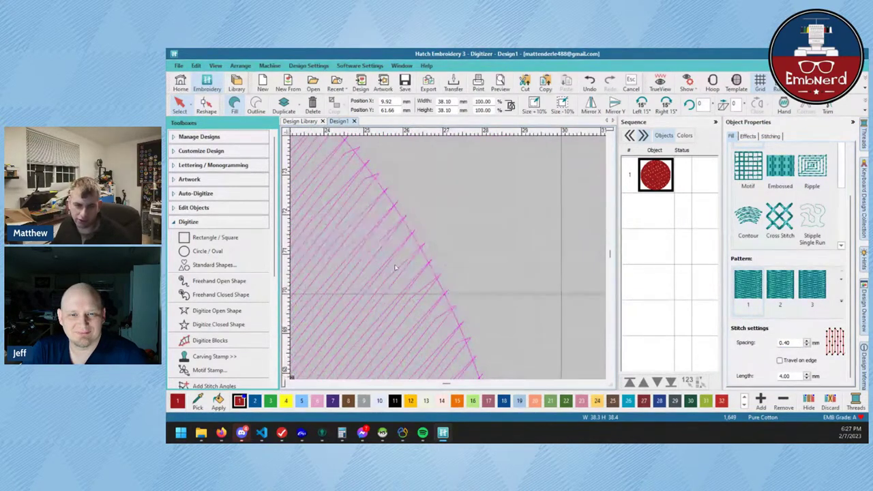
double_click(795, 343)
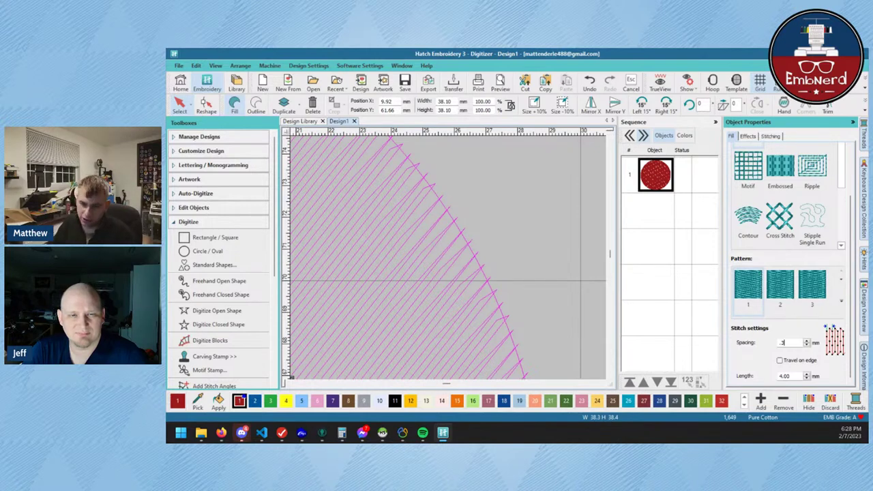
key("Return")
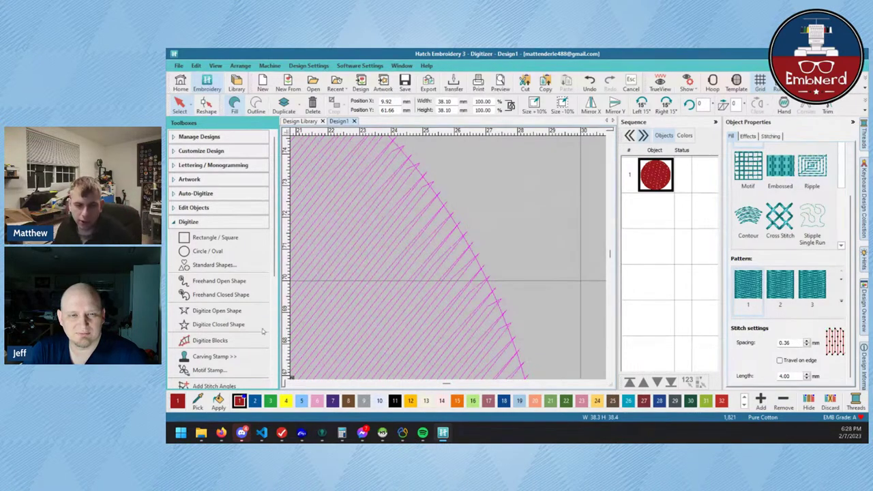
scroll(435, 320, "down", 4)
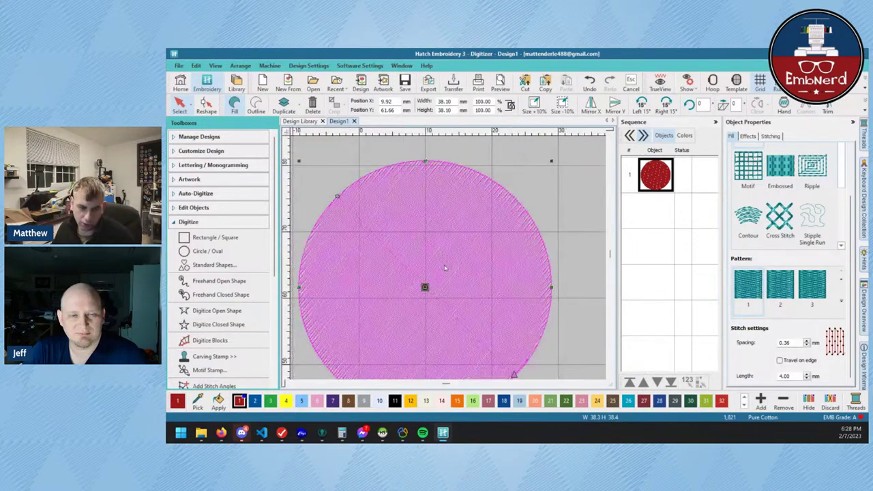
left_click(578, 160)
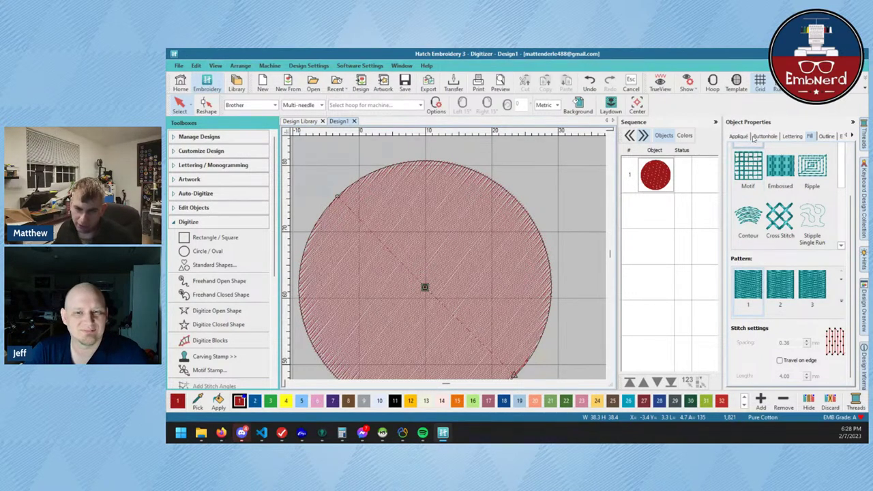
left_click(487, 245)
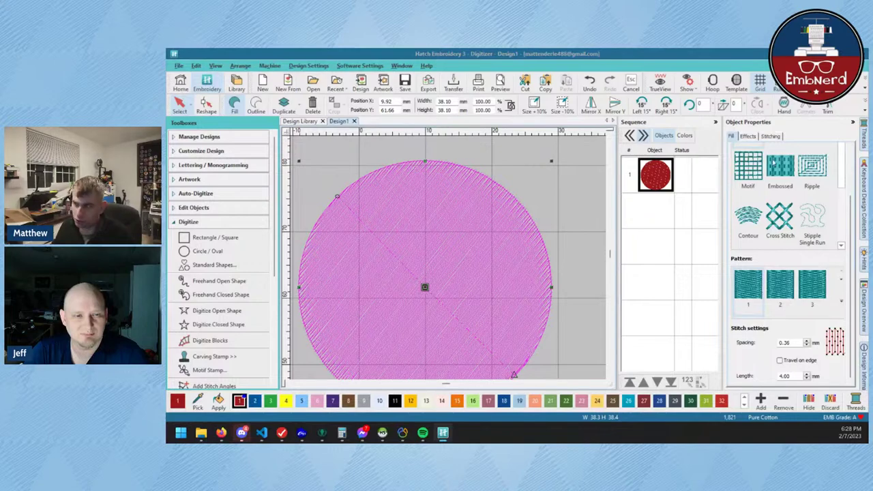
scroll(579, 205, "up", 6)
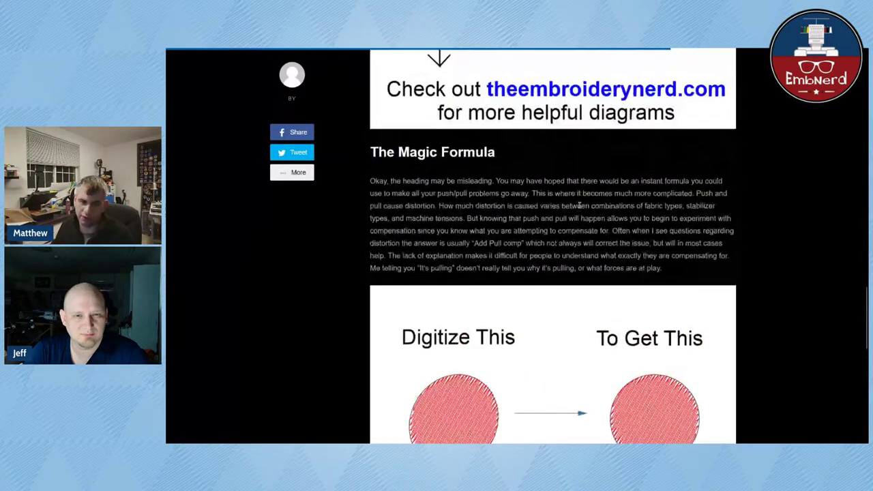
- Scroll up to the Push/Pull diagram in the distortion article, then return to Hatch
scroll(580, 208, "up", 2)
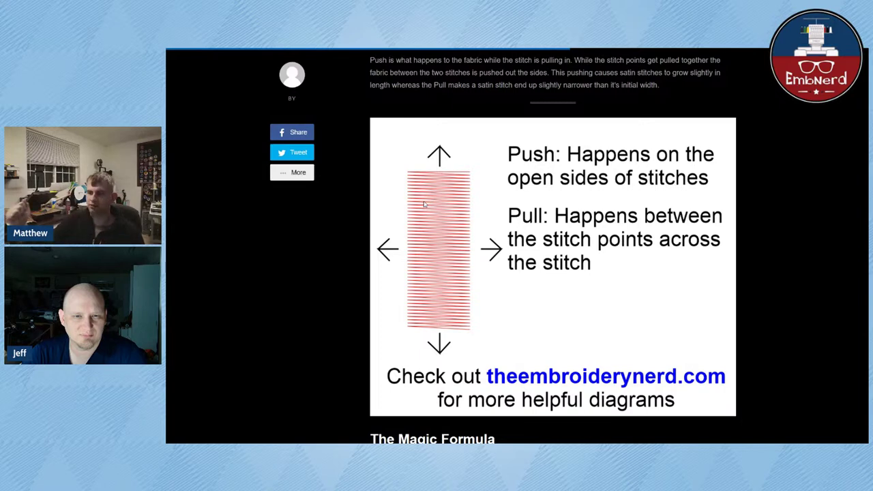
mouse_move(691, 51)
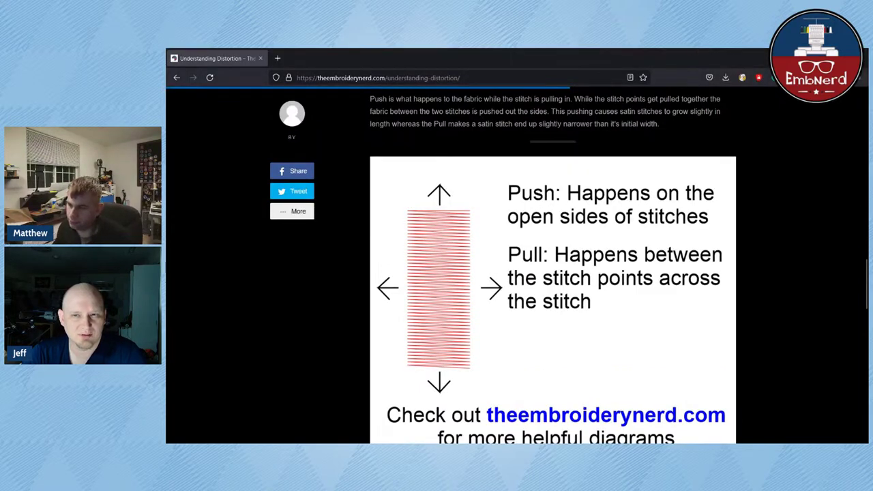
key("alt+Tab")
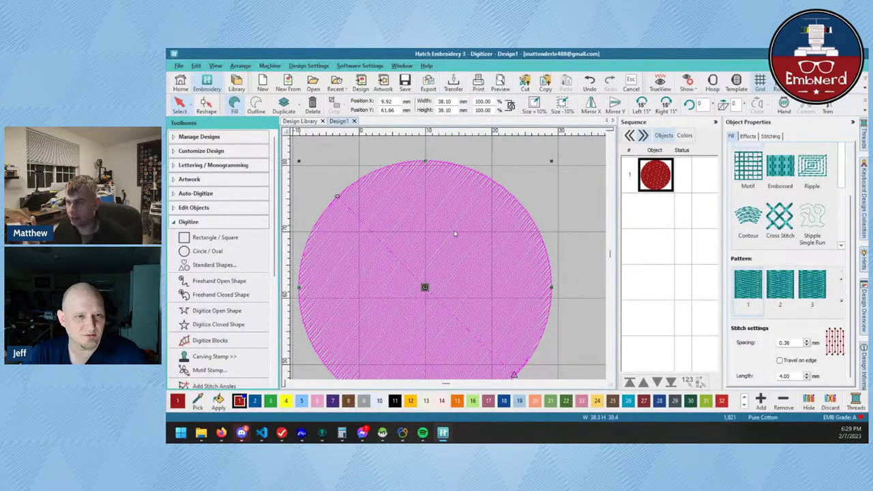
- Enable the circle's underlay and set Underlay 1 to Edge Run
scroll(454, 233, "down", 2)
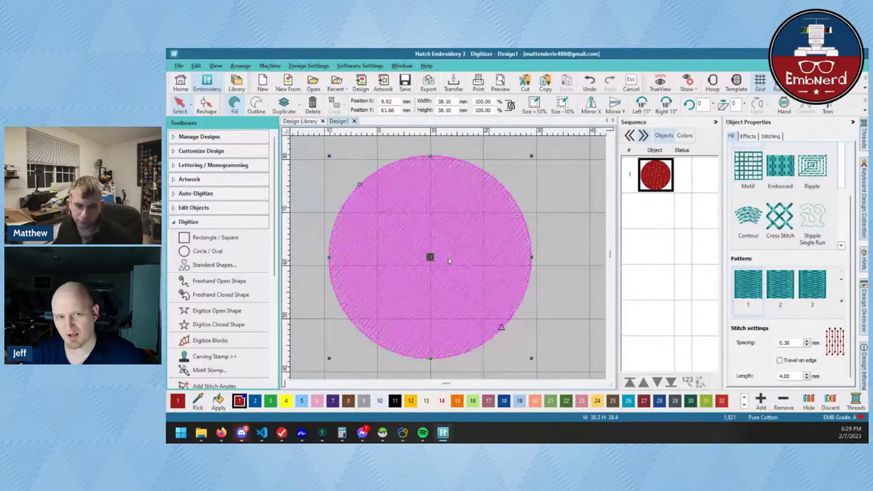
left_click(769, 136)
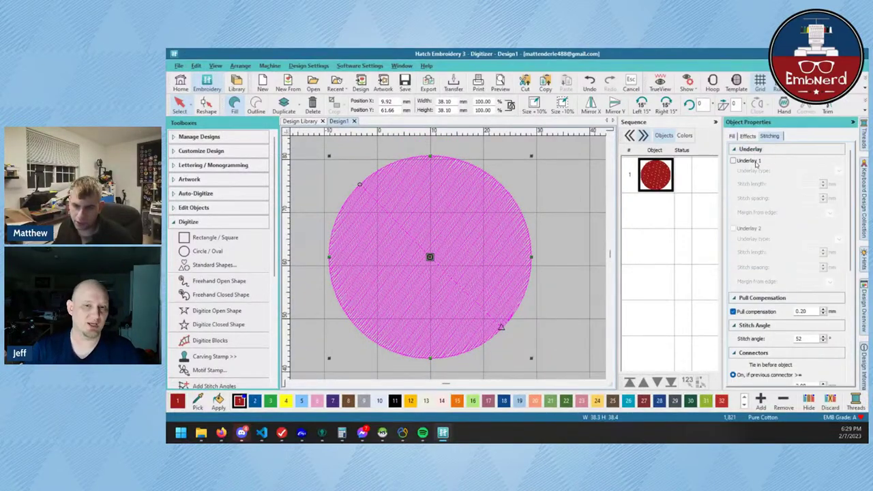
left_click(749, 230)
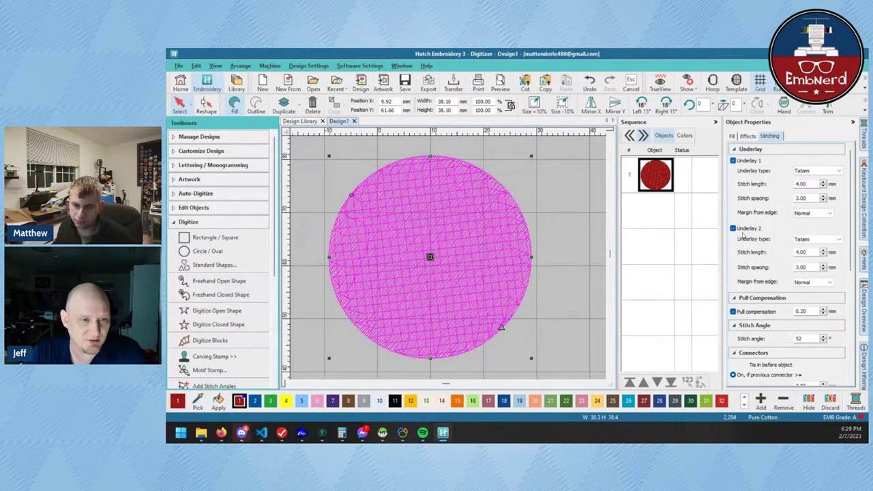
left_click(817, 170)
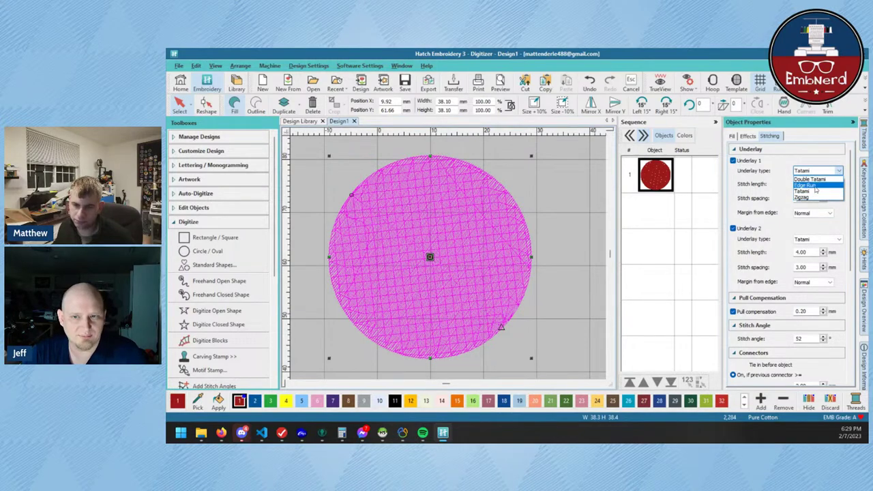
left_click(812, 185)
- Preview the circle's Edge Run and Tatami underlay stitches, then reselect the circle
key("Escape")
scroll(481, 255, "up", 3)
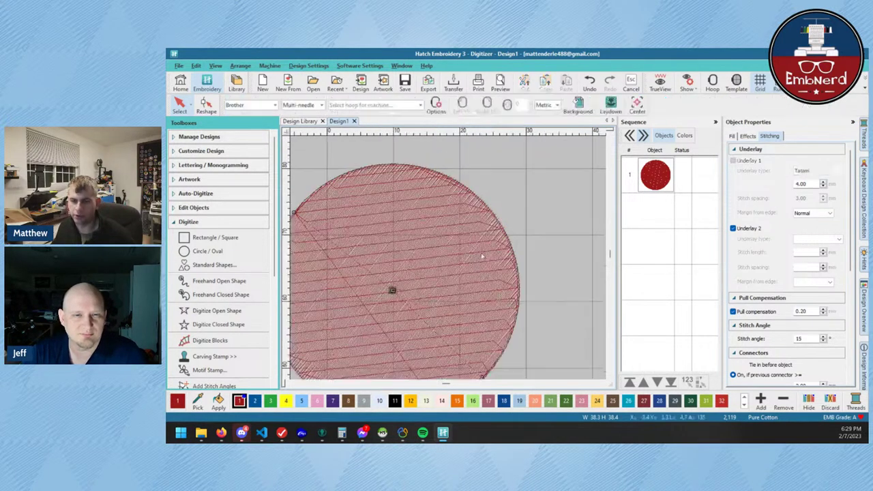
scroll(453, 270, "down", 3)
left_click(471, 260)
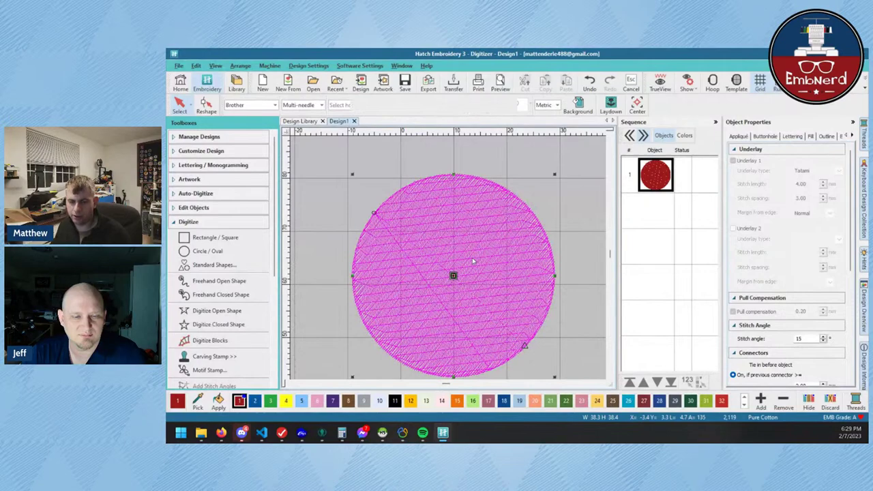
left_click(492, 154)
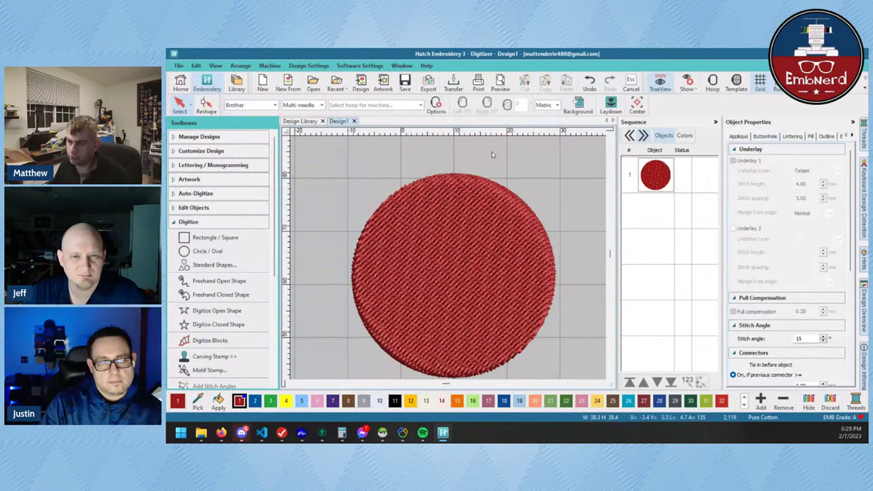
left_click(488, 218)
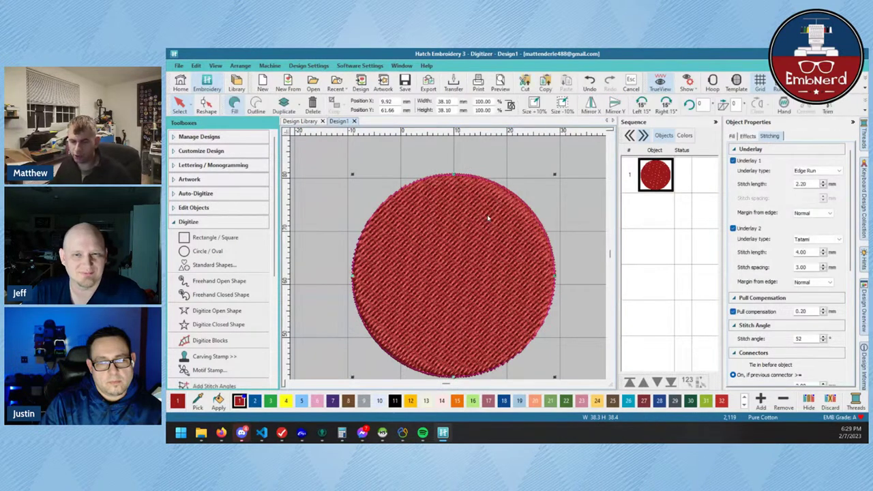
- Duplicate the red circle, colour the copy black with swatch 11, and make it a Single Run outline
key("ctrl+d")
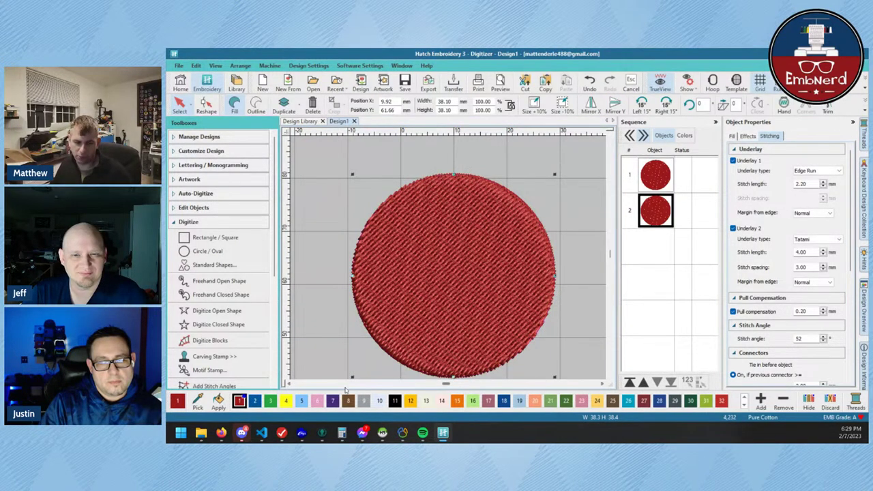
left_click(395, 400)
left_click(256, 106)
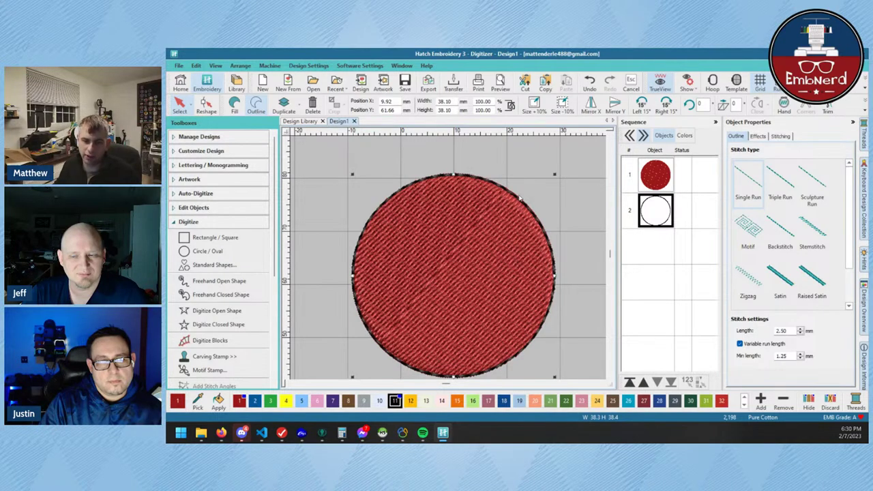
scroll(514, 203, "up", 2)
scroll(423, 243, "up", 1)
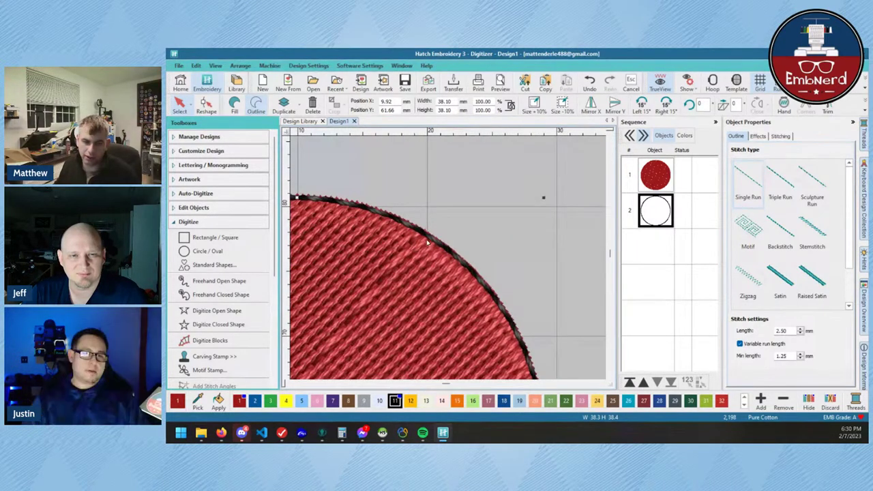
scroll(356, 262, "down", 2)
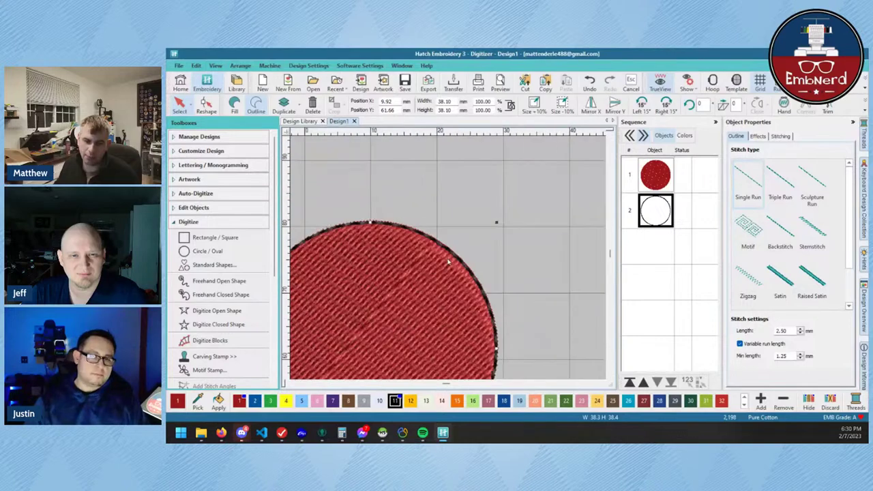
scroll(356, 262, "up", 1)
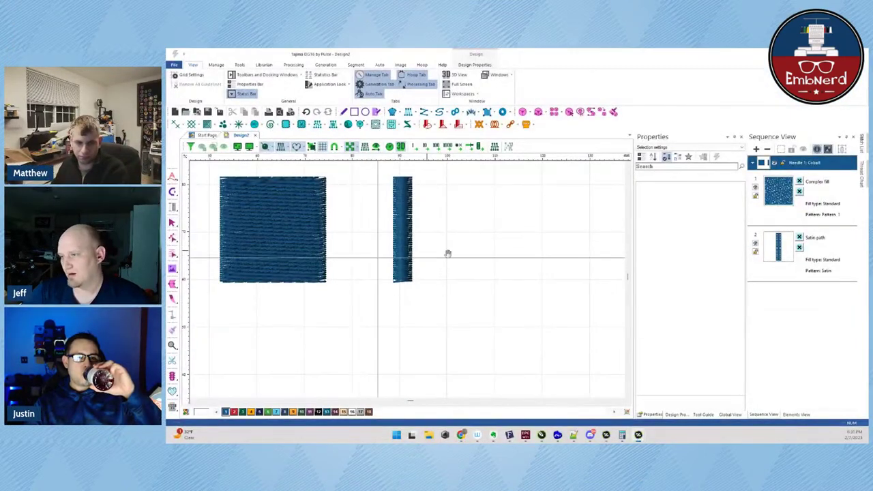
- Centre both shapes, toggle the 3D stitch view off and on, and marquee-select the square fill
left_click_drag(376, 258, 454, 284)
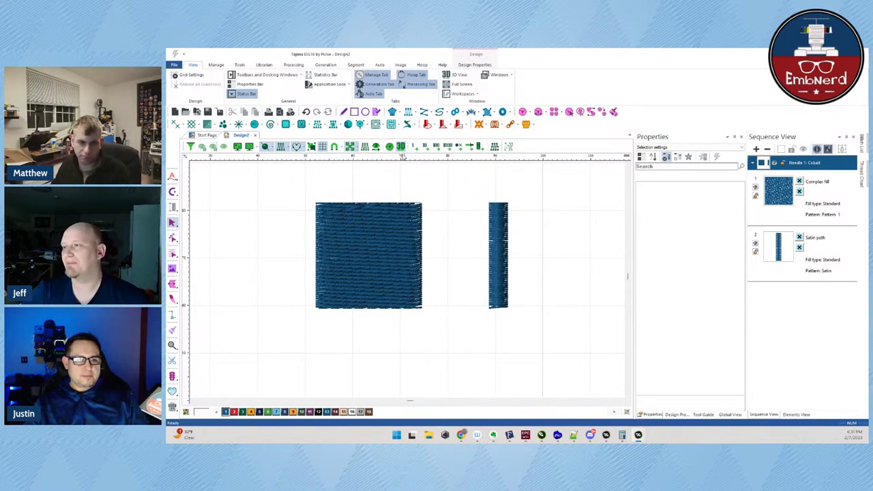
left_click(401, 148)
left_click(401, 148)
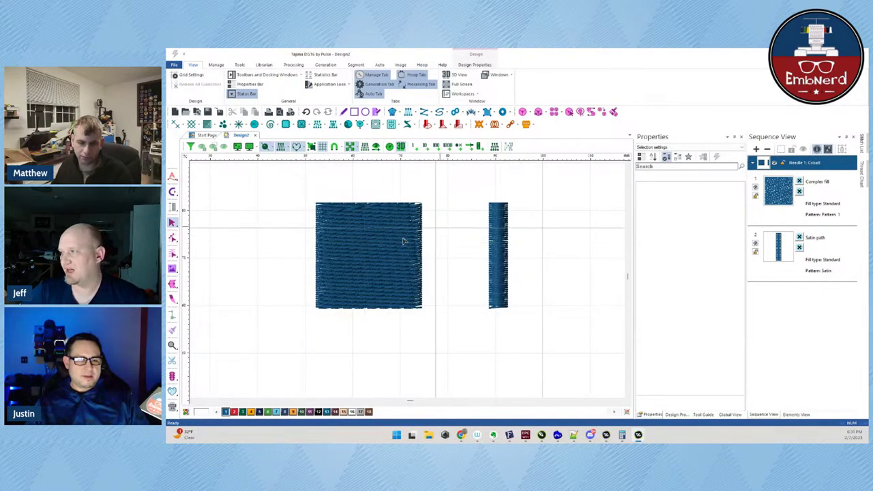
left_click_drag(311, 198, 454, 299)
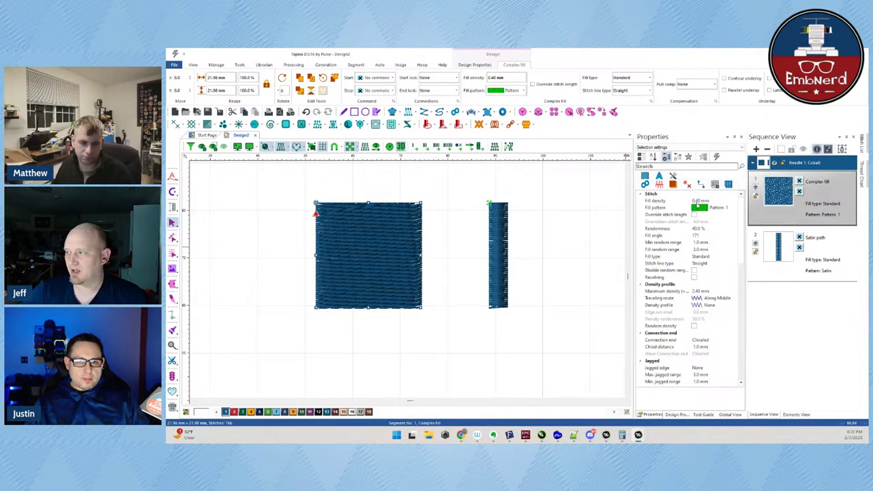
- Select the square's 0.40 mm Fill density value in the Properties panel
left_click(698, 201)
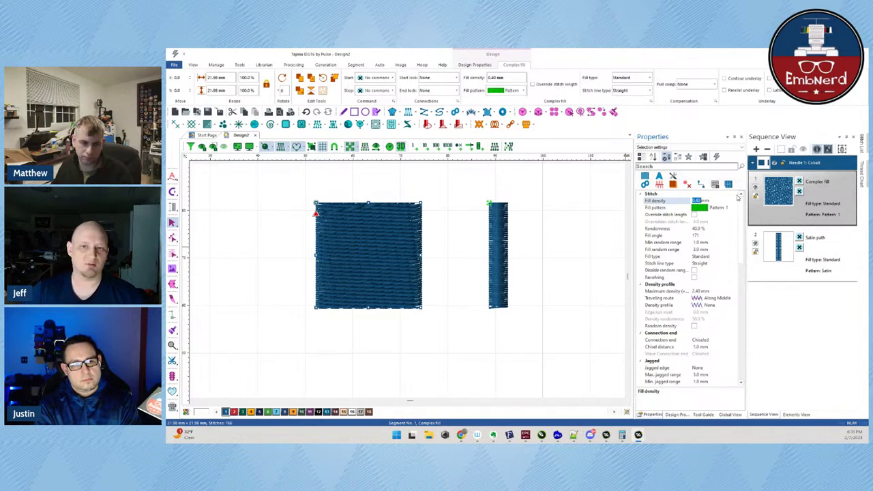
- Enter 0.35 in the square's Fill density field, replacing 0.40 mm
left_click(698, 199)
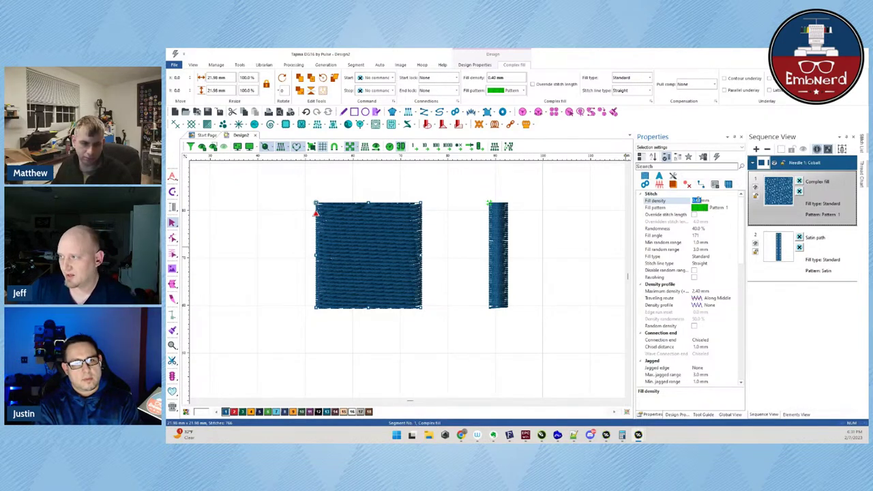
key("Return")
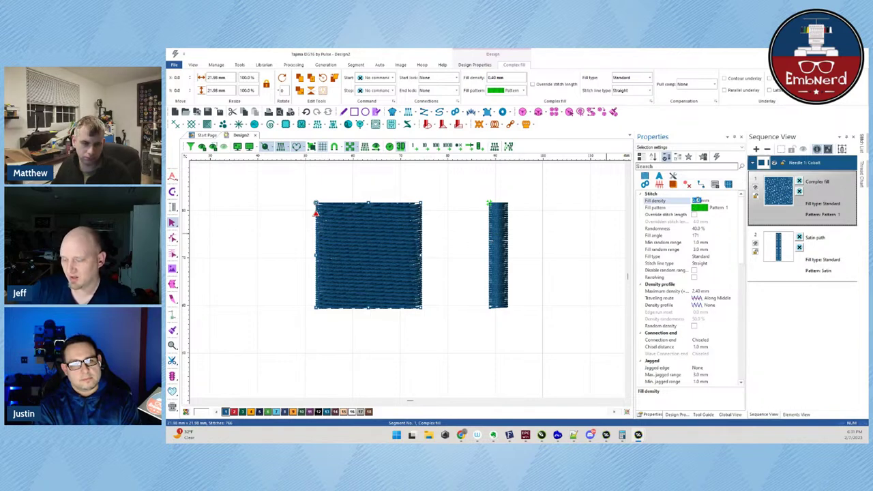
type("0.35")
key("Return")
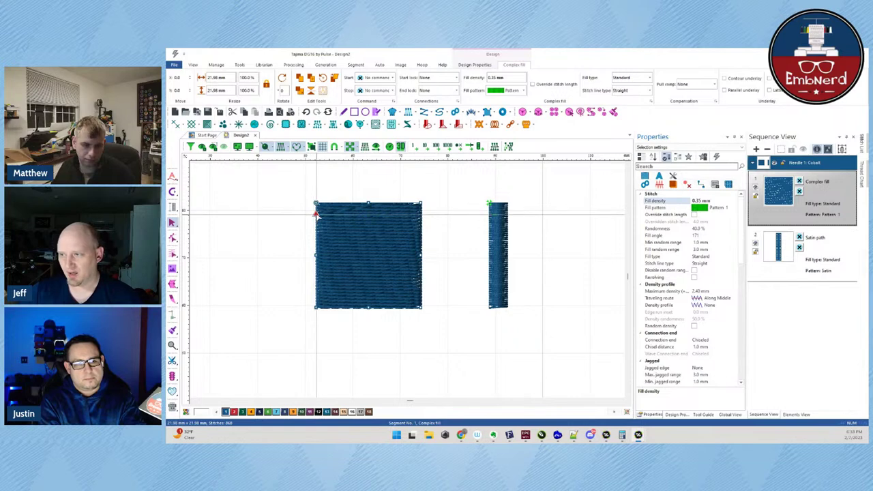
- Set the square fill's start and end points, with the start at its top-left corner
left_click(315, 277)
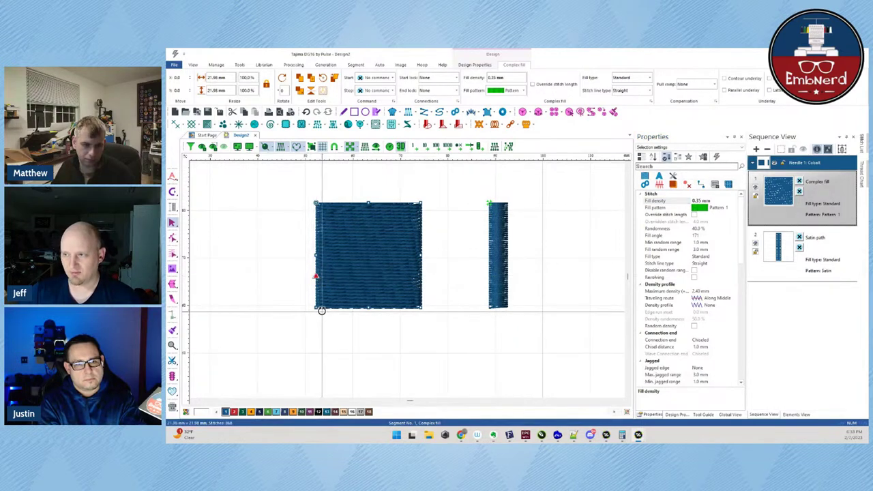
left_click(315, 204)
key("Return")
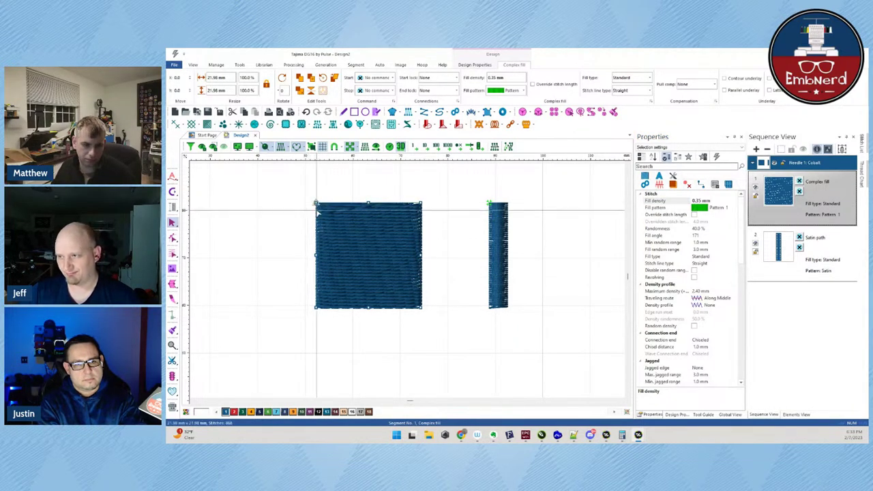
scroll(312, 209, "up", 3)
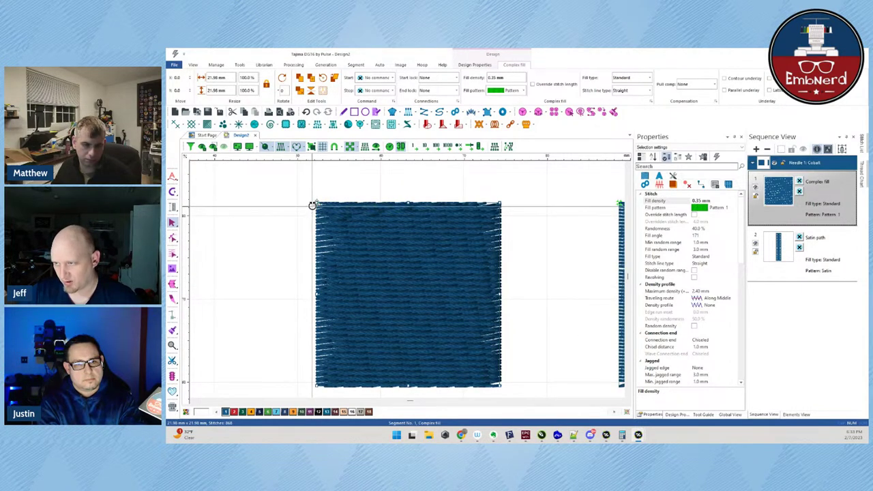
- Undo the accidental downward move of the square and zoom back out
left_click_drag(321, 208, 328, 335)
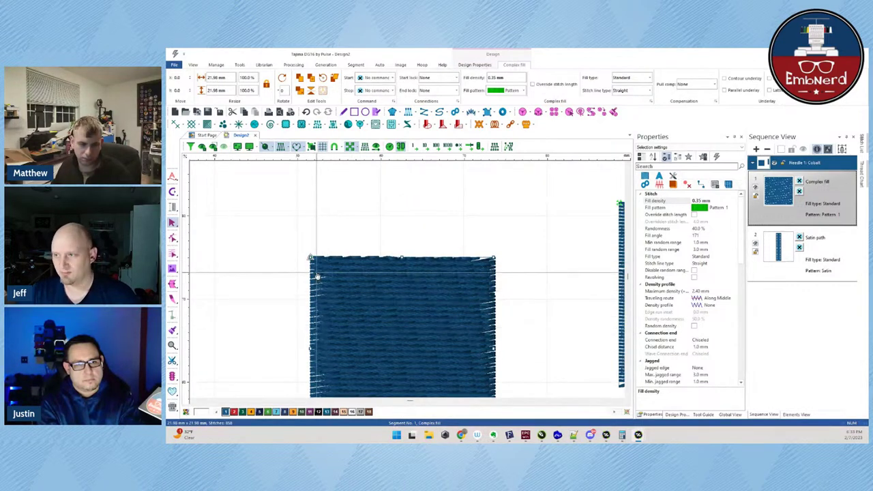
key("ctrl+z")
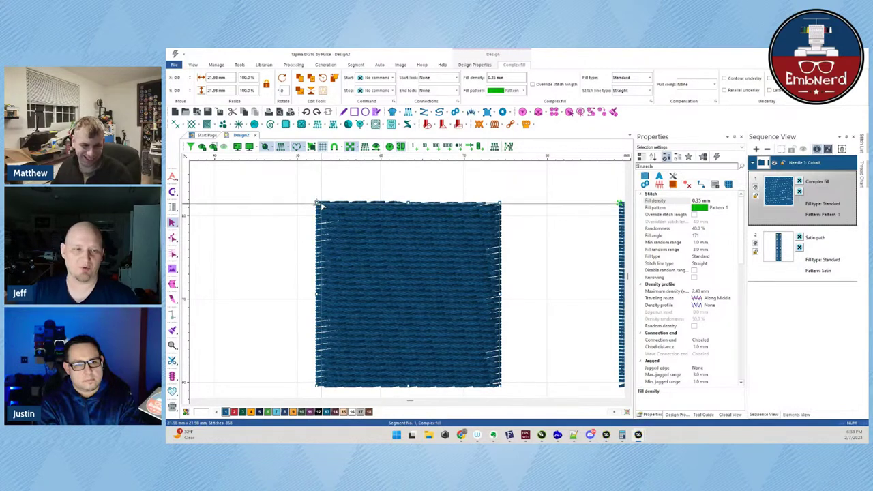
scroll(380, 271, "down", 2)
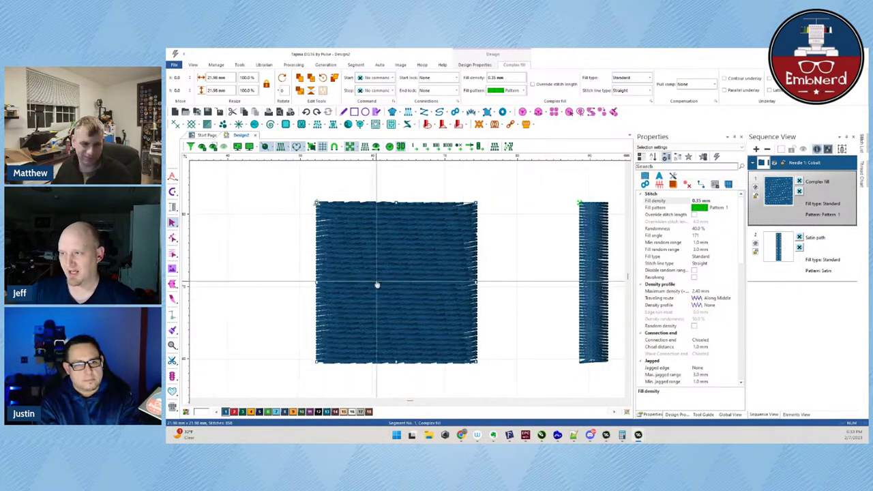
scroll(317, 203, "down", 3)
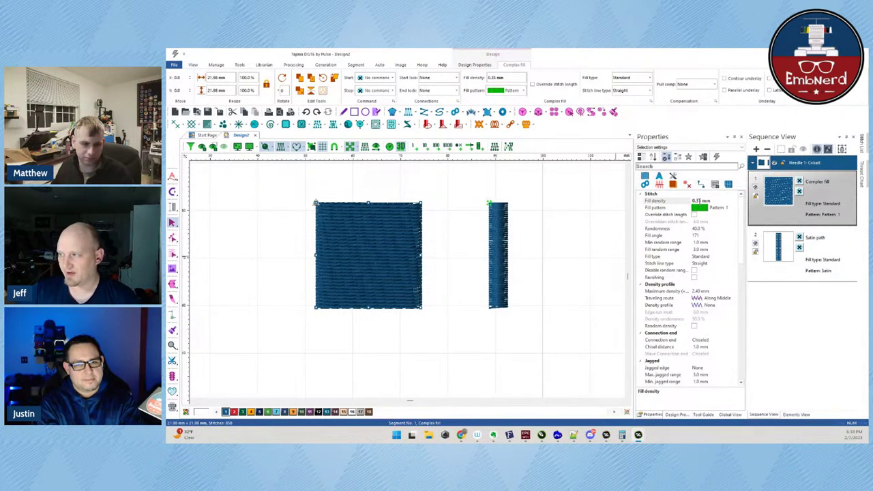
left_click(697, 201)
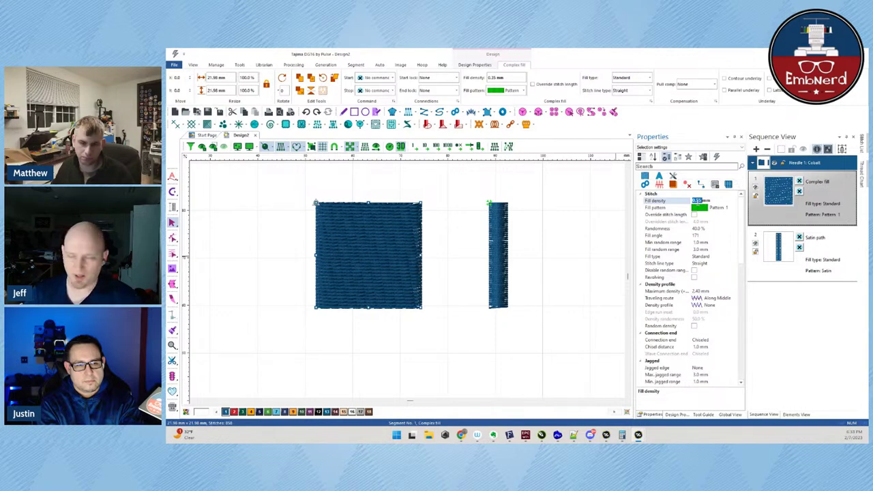
- Select the satin column and enter 0.35 mm as its Density
left_click_drag(469, 197, 548, 347)
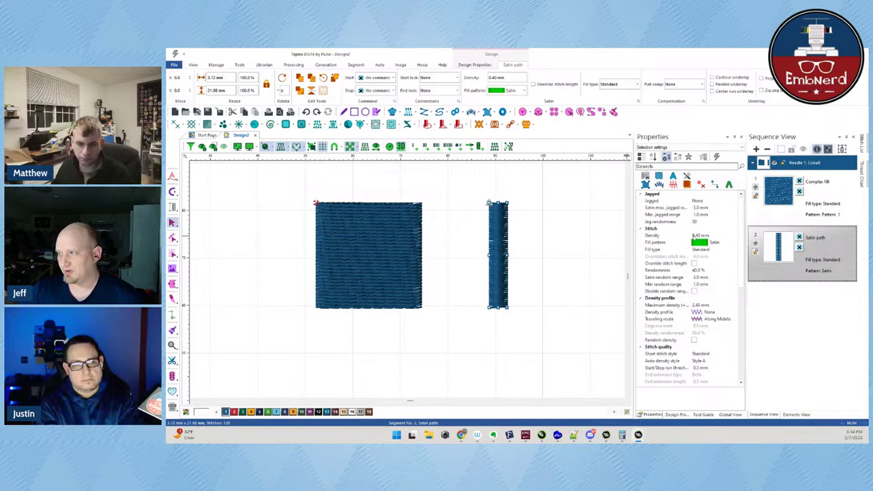
left_click(694, 236)
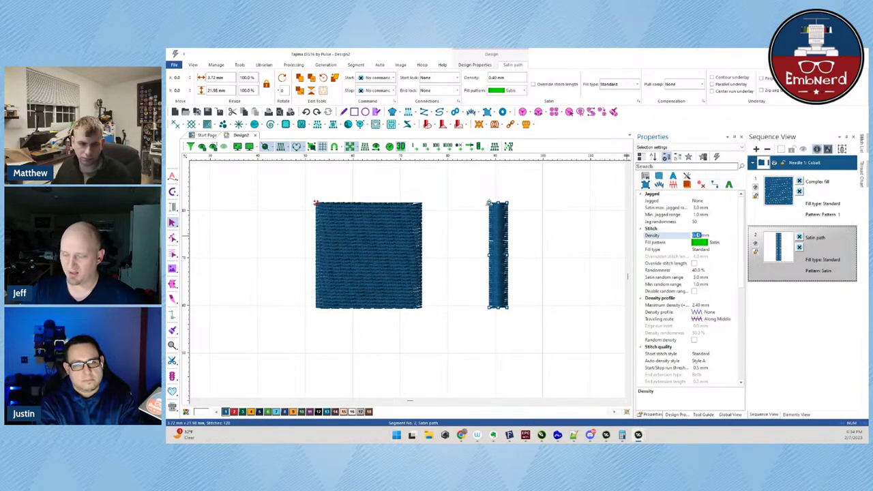
type("0.35")
key("Return")
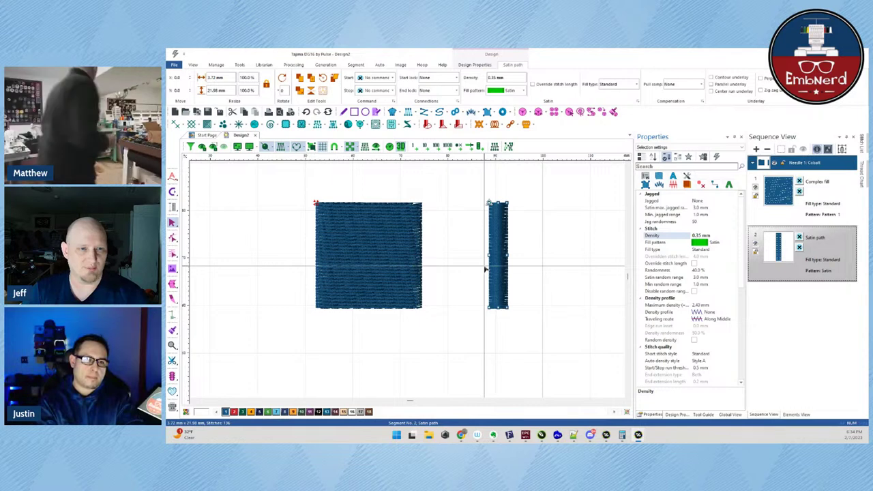
- Enter 40 % randomness for the satin column and the square fill, then switch to DesignShop
type("40")
key("Return")
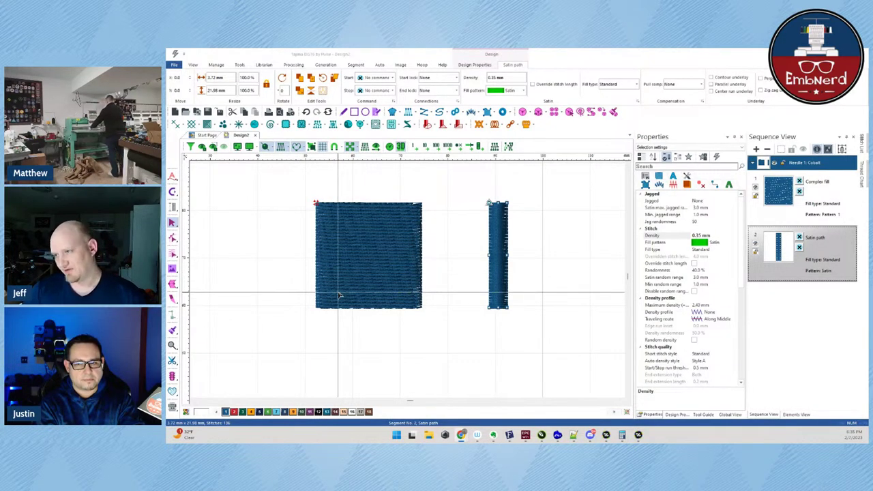
type("40")
key("Return")
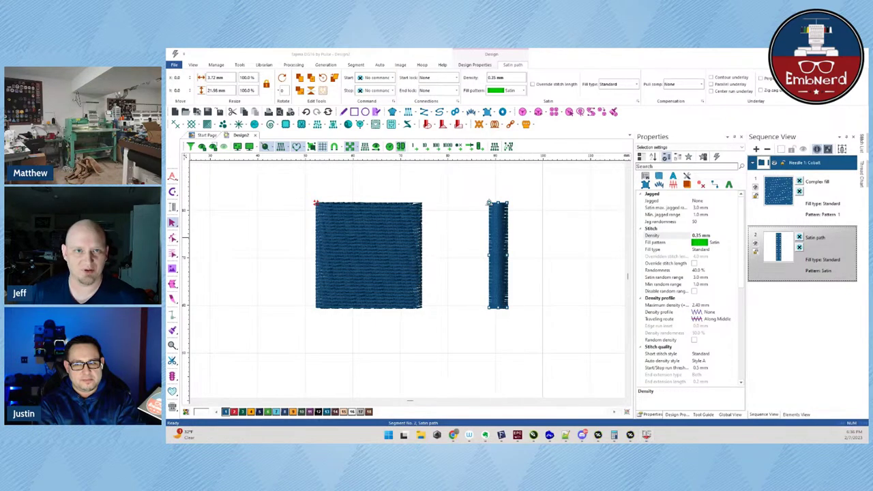
key("alt+Tab")
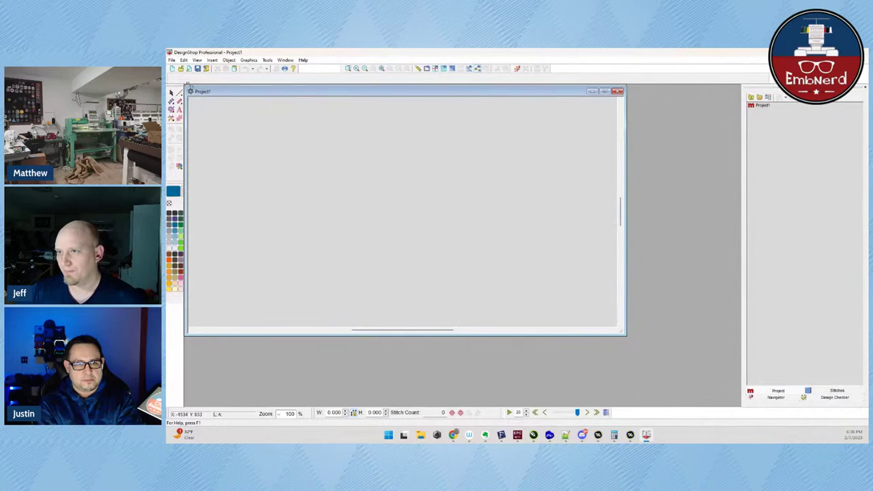
- Start a new design and digitize a four-corner filled rectangle
left_click(174, 69)
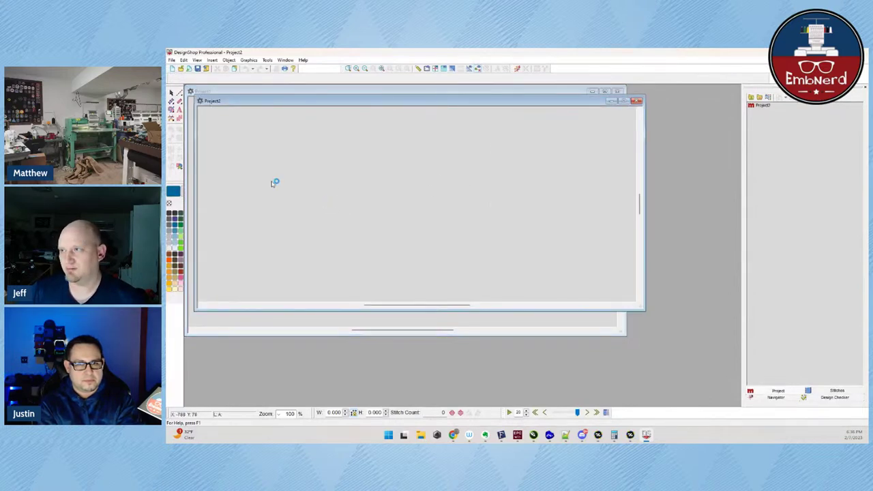
left_click(172, 109)
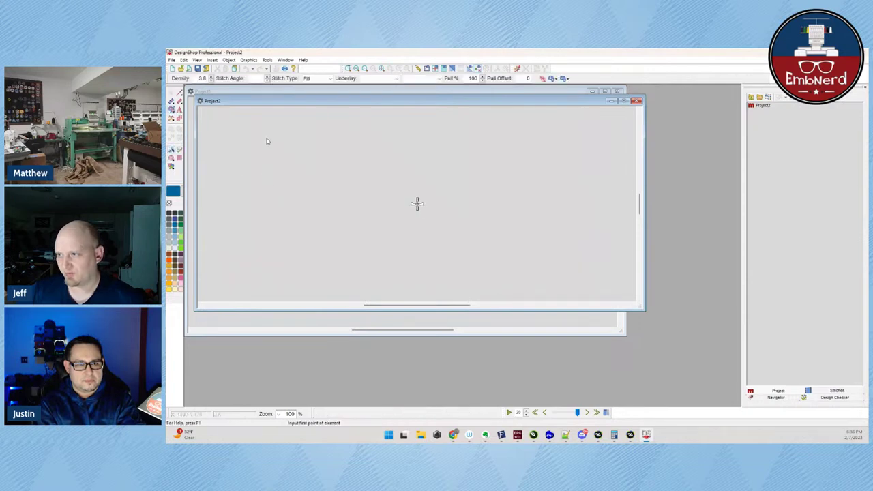
left_click(266, 137)
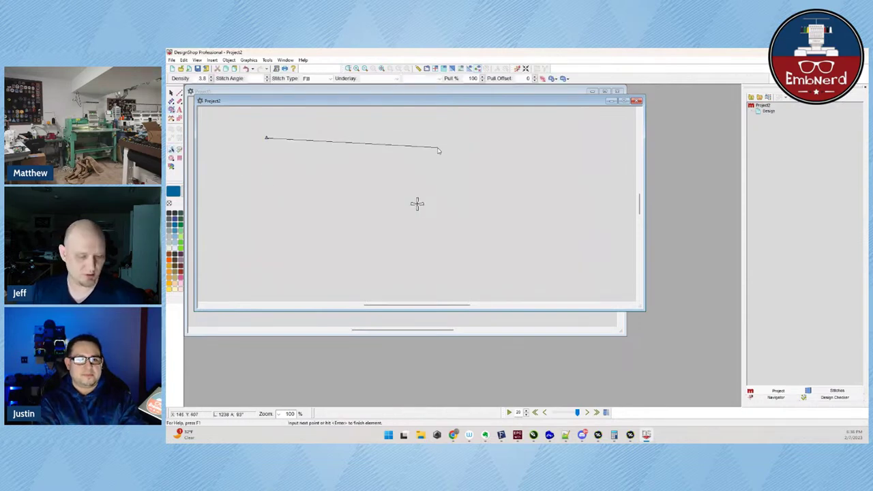
left_click(399, 138)
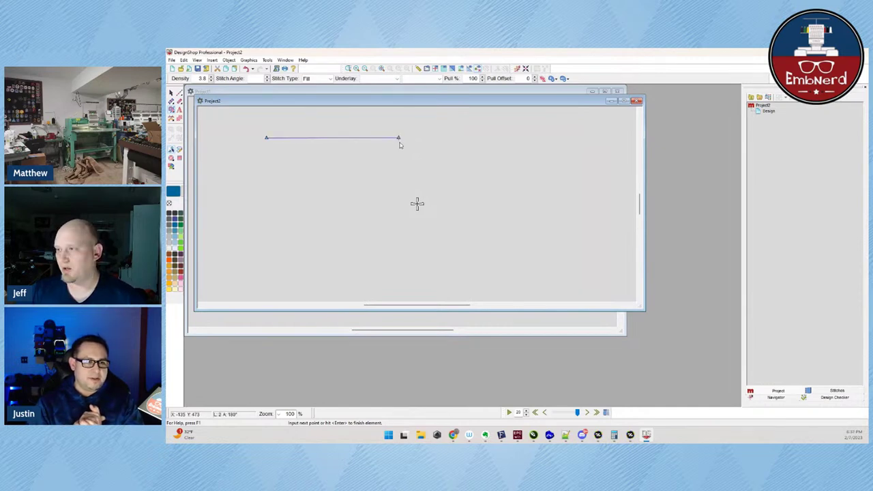
left_click(399, 217)
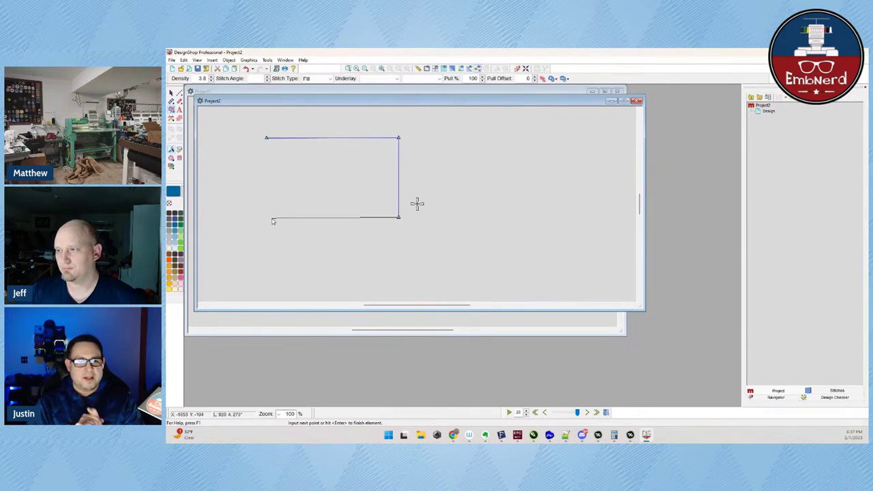
left_click(275, 218)
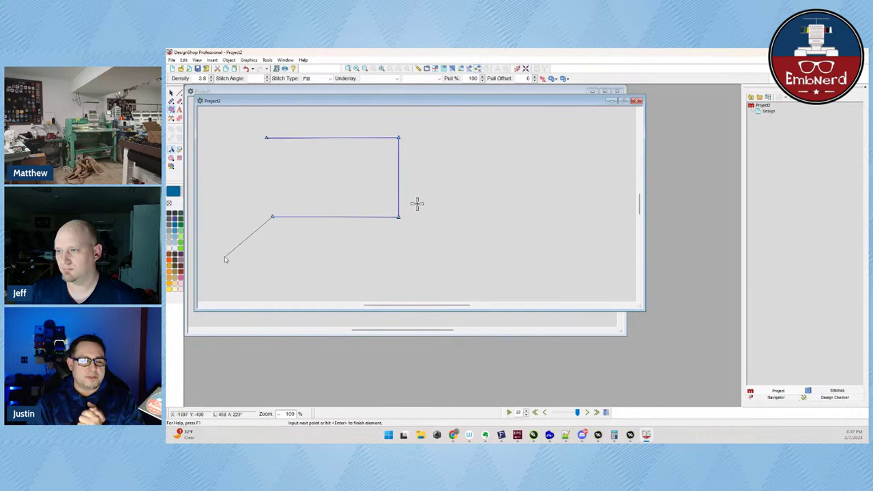
key("Return")
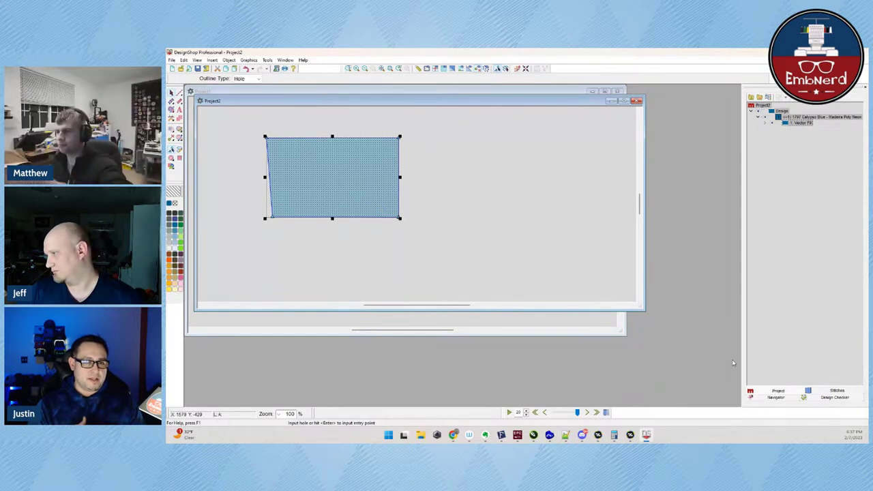
- Open the rectangle's object properties, then make the browser article full screen
left_click(350, 177)
double_click(355, 179)
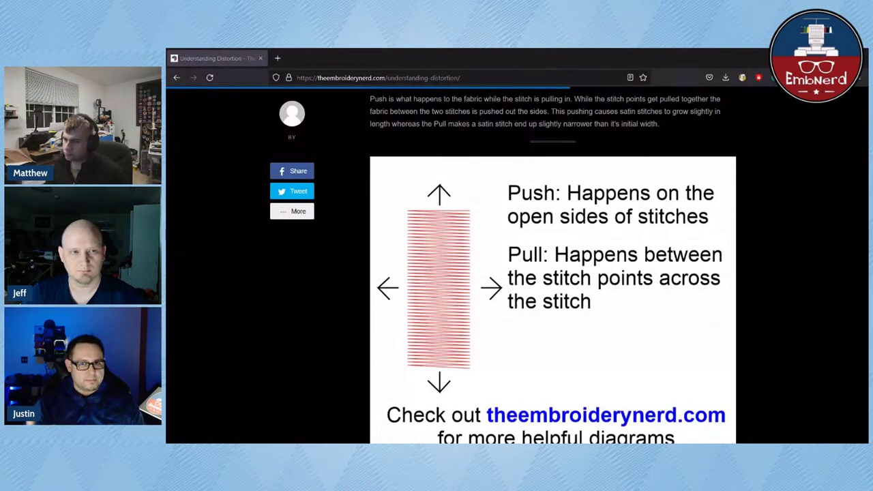
key("F11")
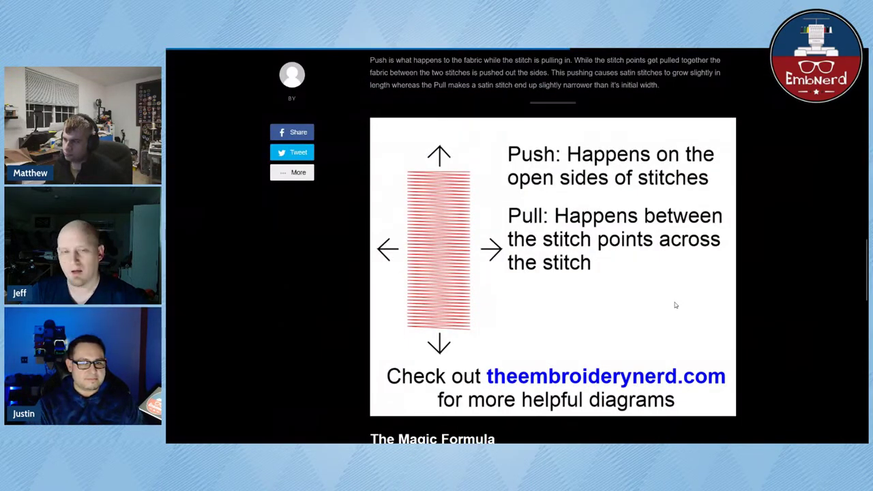
- Scroll the full-screen article down to The Magic Formula section
scroll(675, 305, "down", 6)
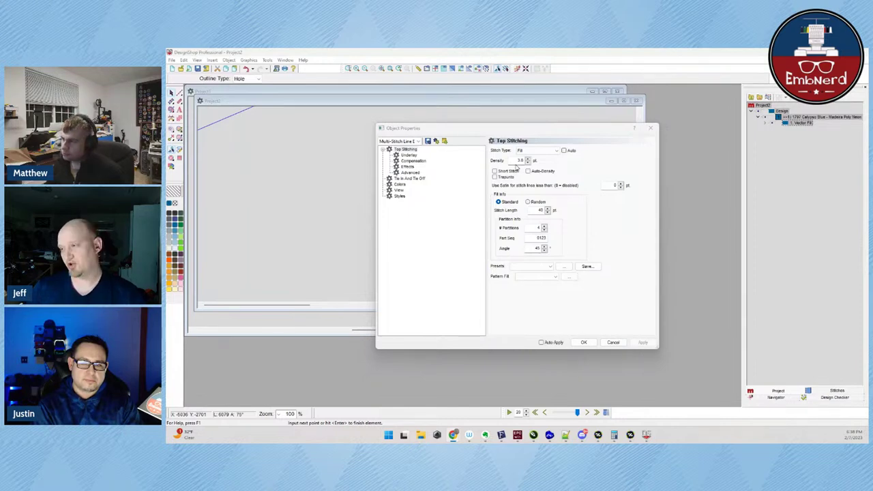
- Edit the stitch length value, close the properties, and finish the extra fill shape's last corners
double_click(537, 210)
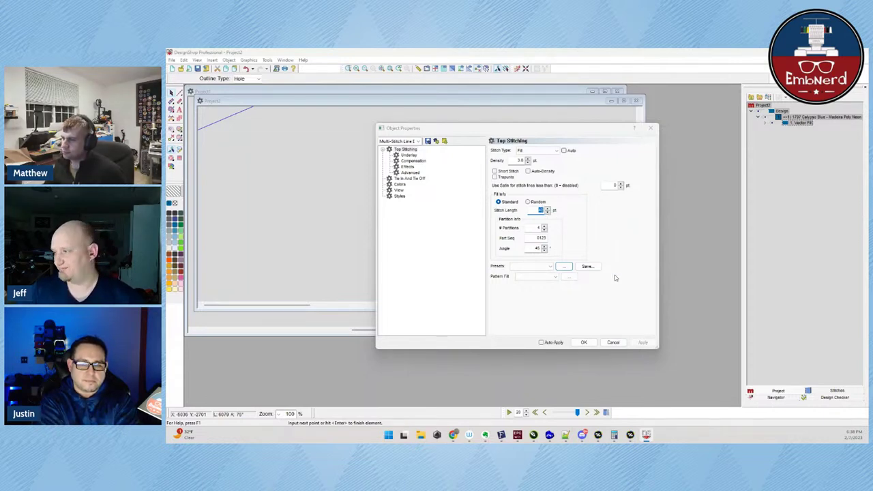
left_click(613, 342)
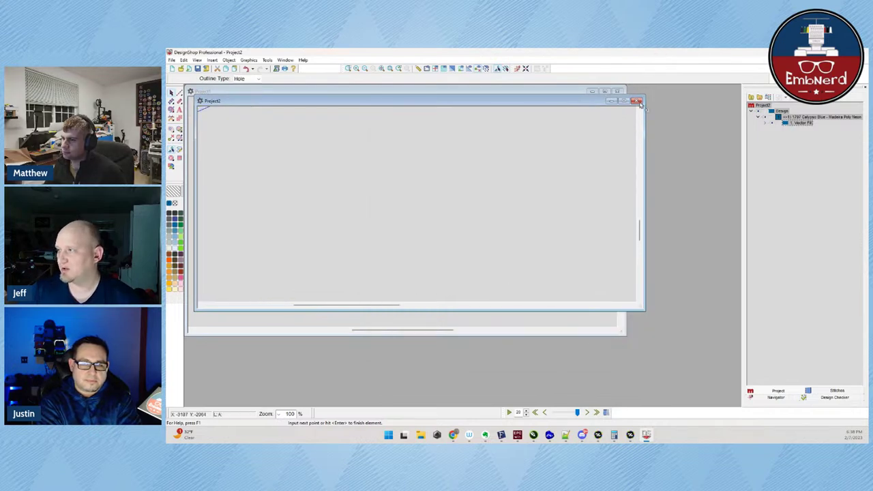
left_click(399, 213)
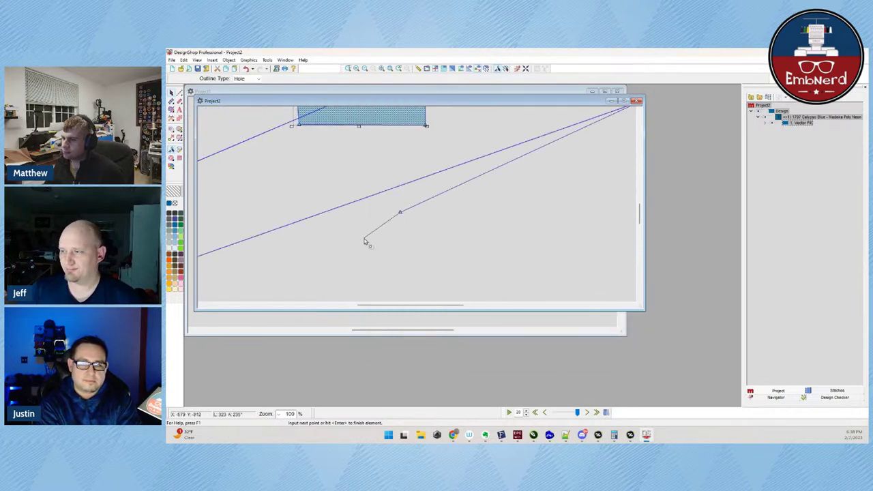
left_click(363, 238)
key("Return")
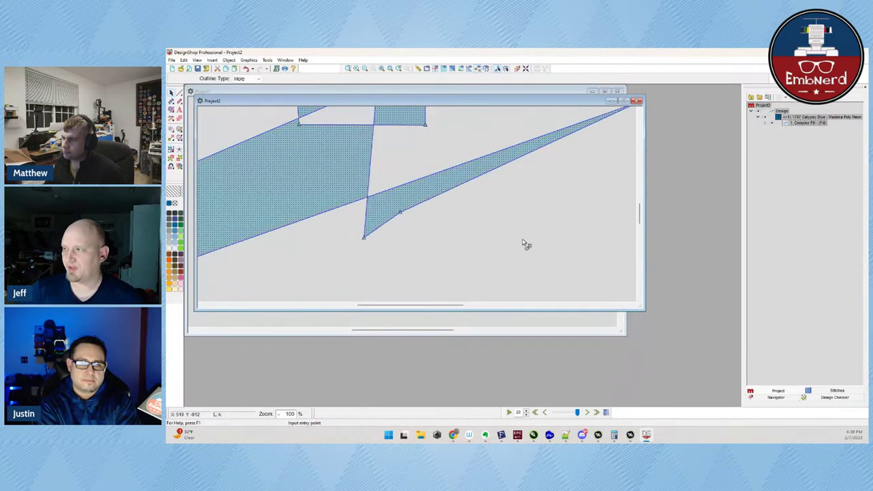
- Close Project2 without saving, close Project1, and exit DesignShop Professional
left_click(637, 101)
left_click(543, 260)
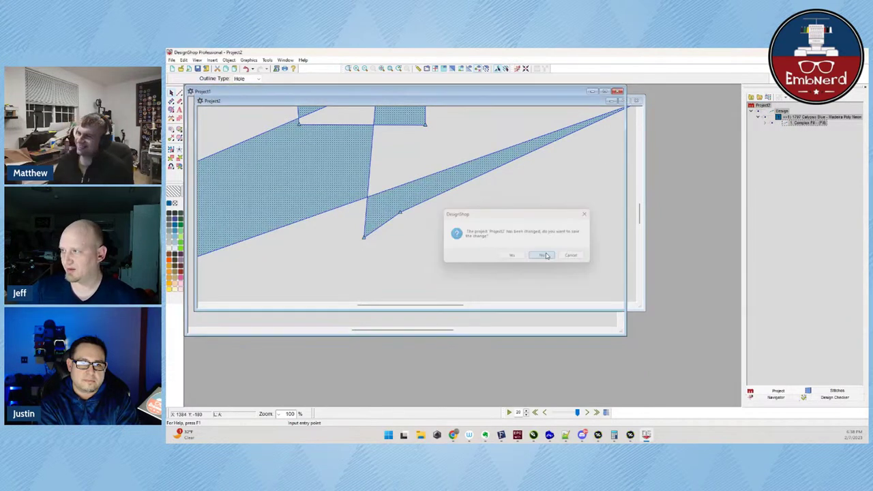
left_click(617, 90)
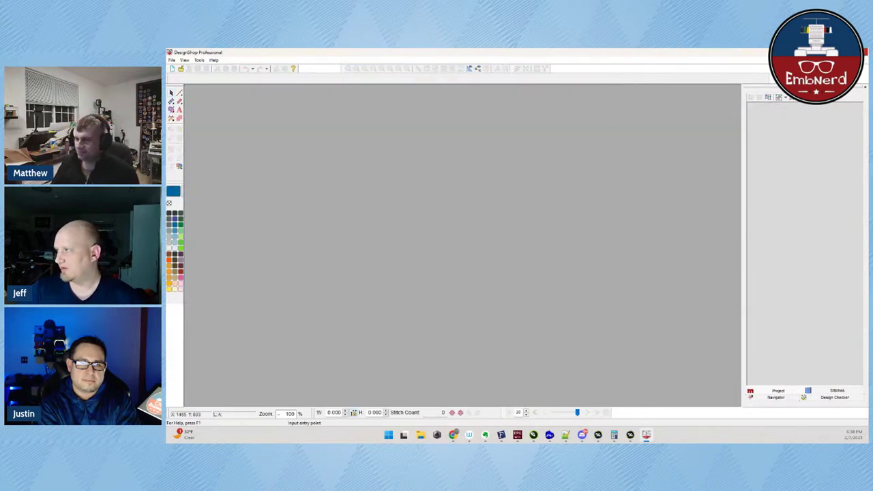
left_click(865, 52)
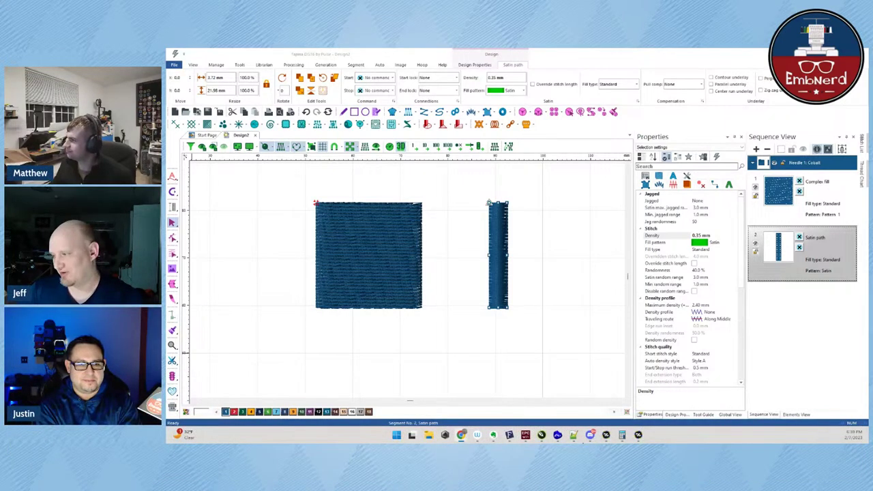
mouse_move(544, 440)
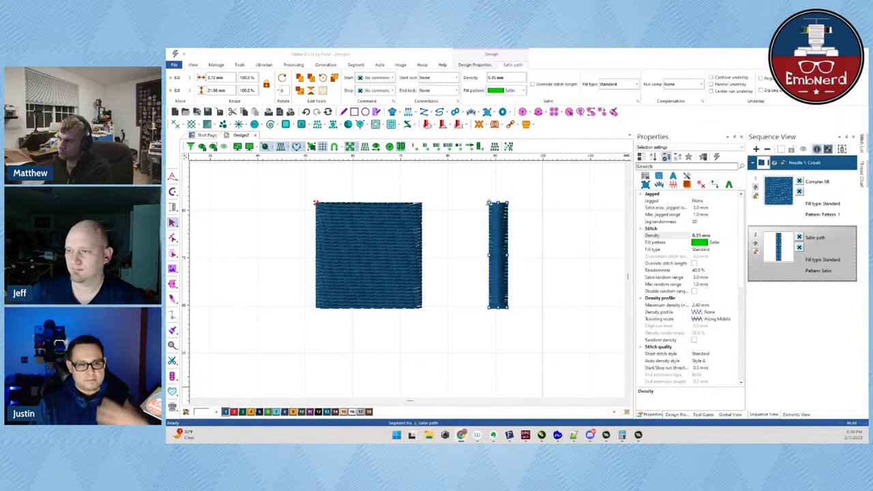
- Select the square's Complex fill and move its start point from the top corner to the left edge
key("Escape")
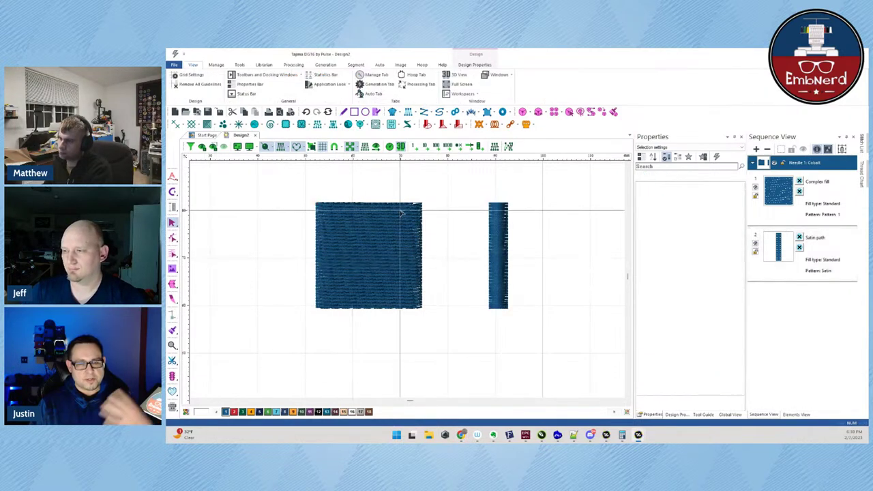
left_click_drag(293, 196, 454, 355)
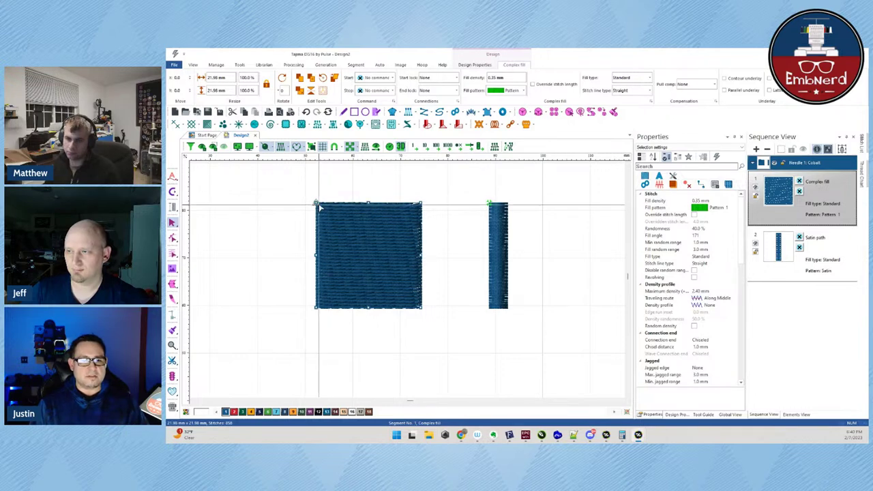
left_click_drag(316, 204, 315, 235)
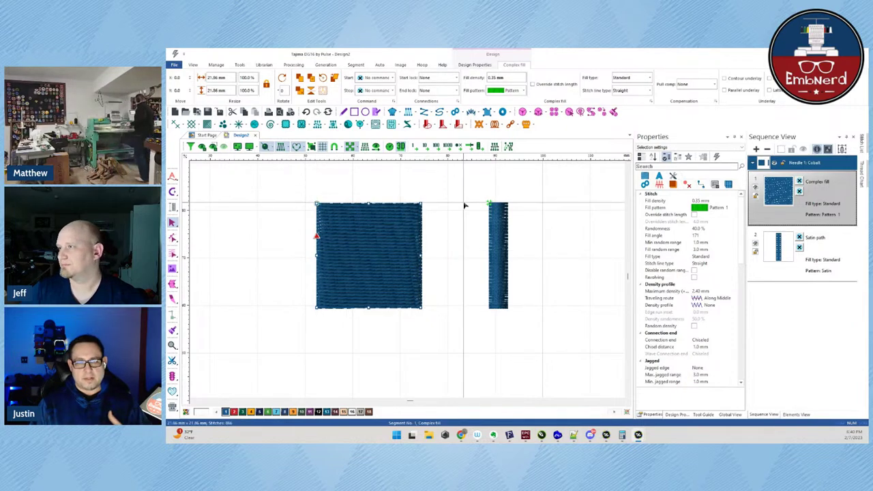
- Switch off 3D view and enable Lattice underlay (2.5 mm stitch length, 2.40 mm density) on the square fill
left_click(400, 147)
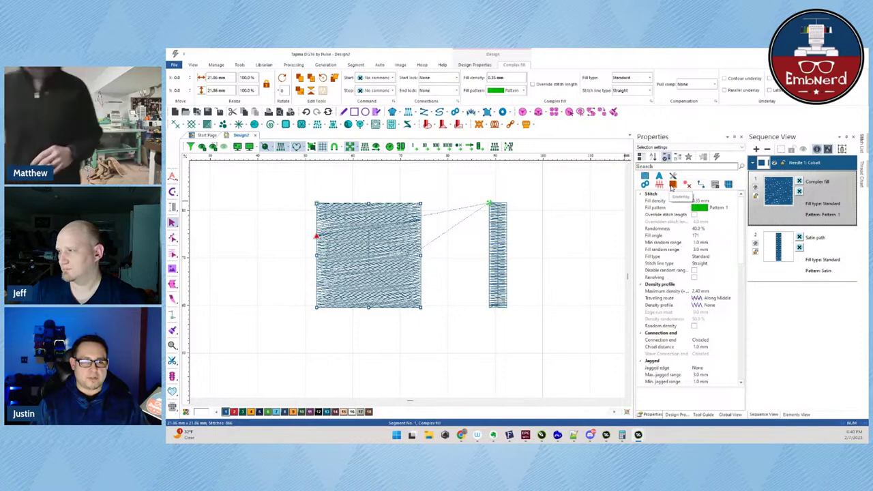
left_click(673, 185)
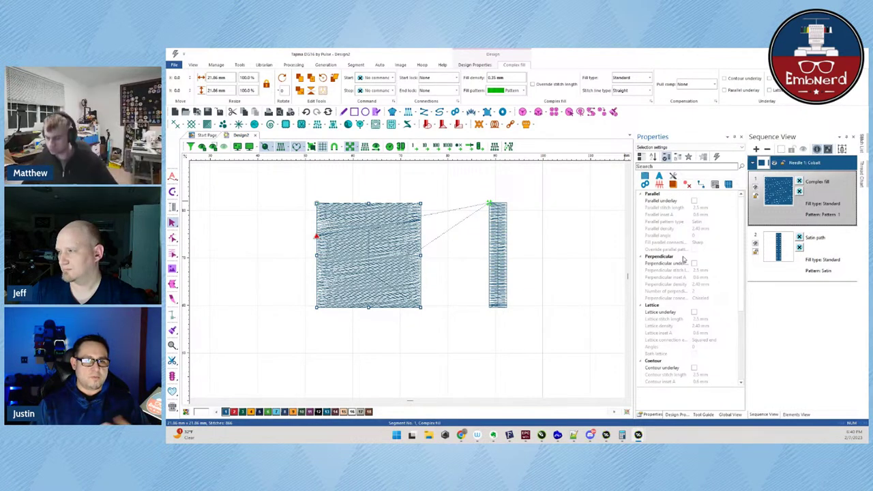
scroll(682, 328, "down", 1)
left_click(694, 298)
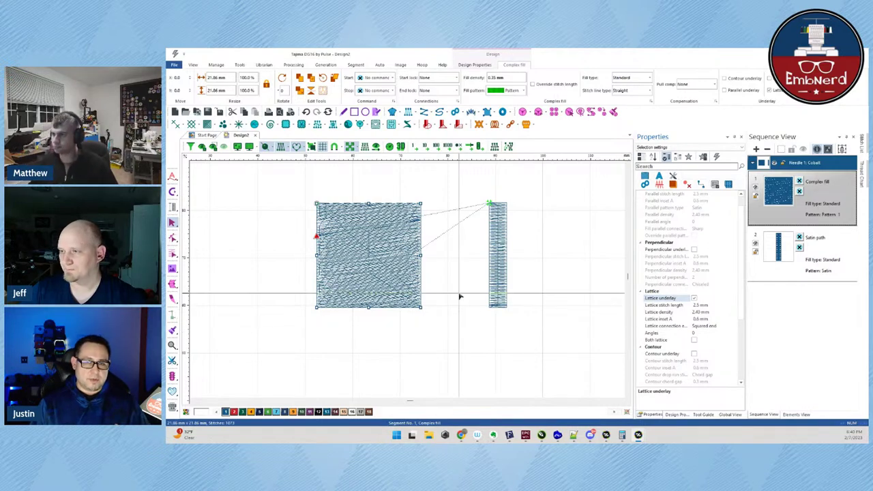
scroll(419, 295, "up", 5)
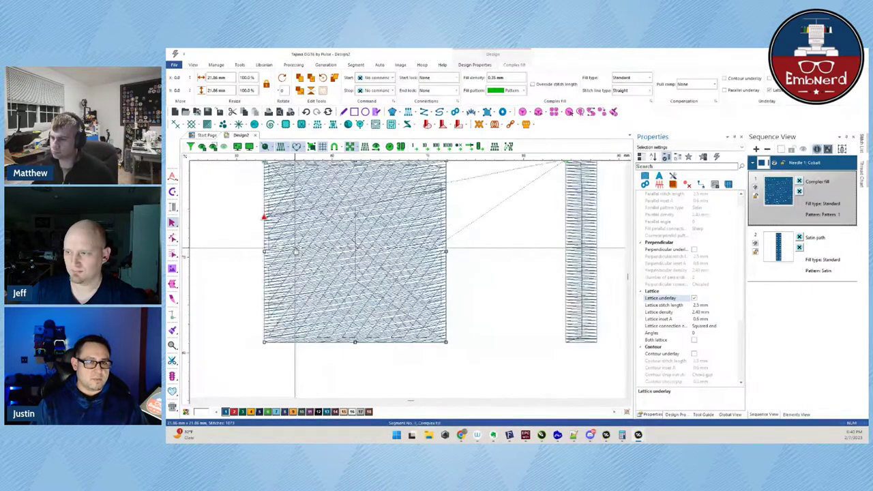
scroll(324, 254, "up", 2)
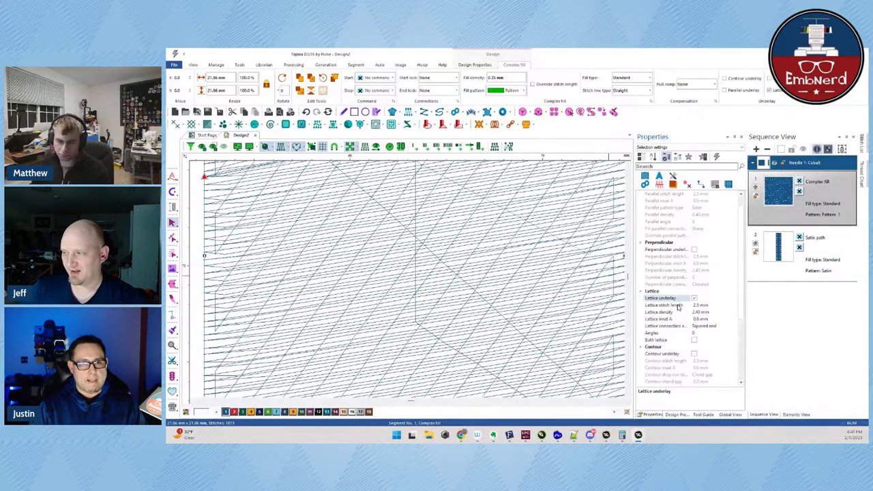
- Change the lattice density from 2.40 mm to 3.00 mm, then to the final 2.00 mm
left_click(698, 306)
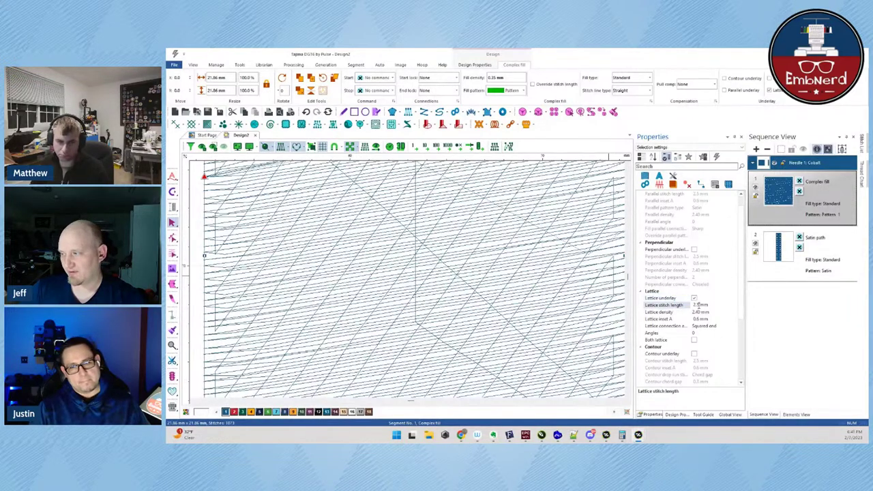
left_click(695, 311)
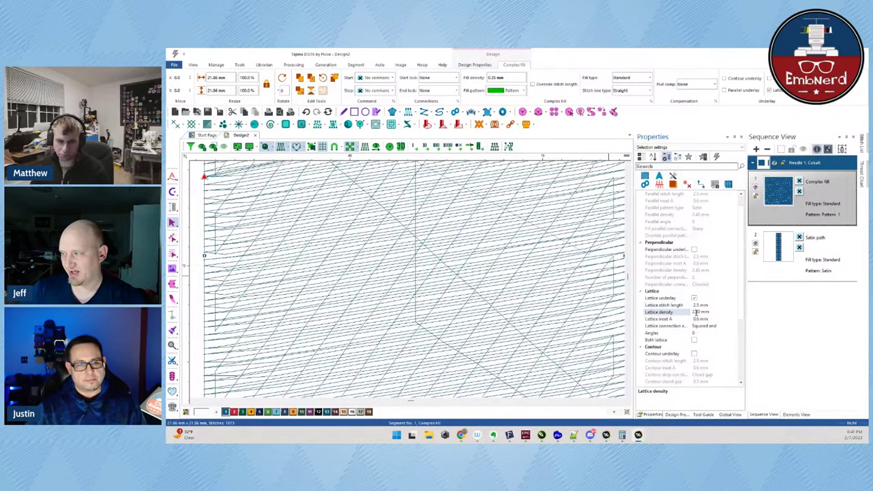
type("3")
key("Return")
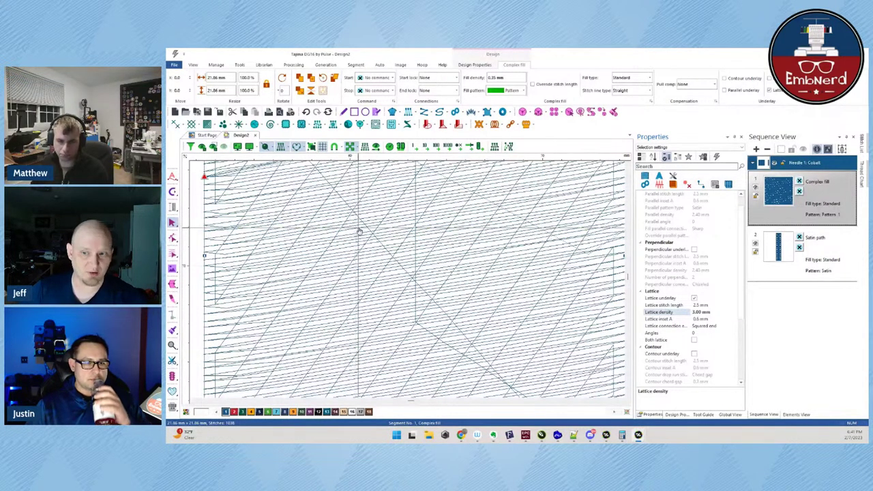
double_click(699, 312)
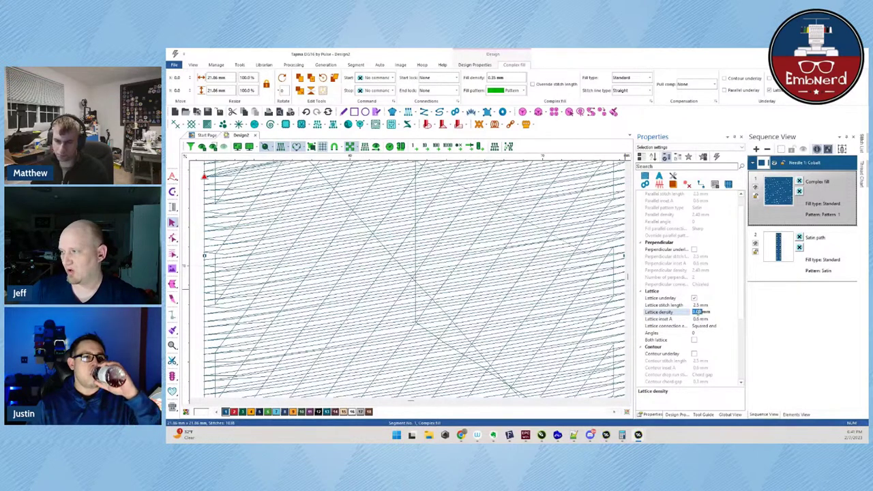
type("2")
key("Return")
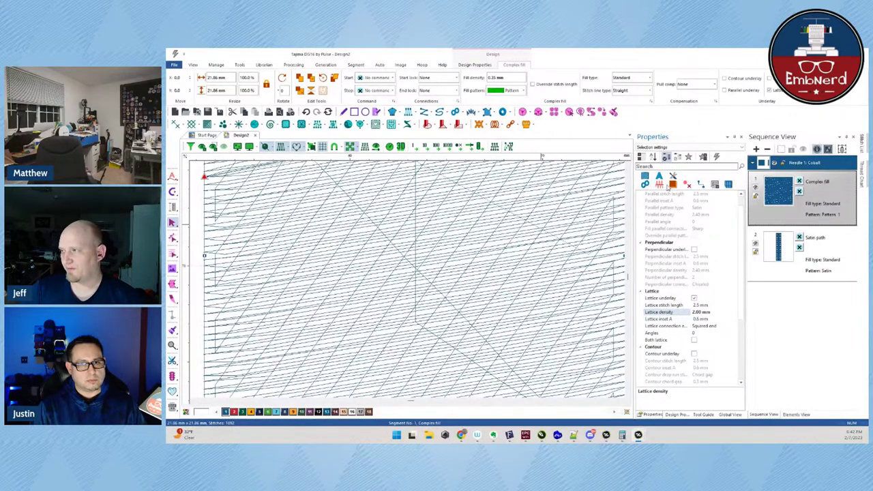
scroll(689, 201, "up", 5)
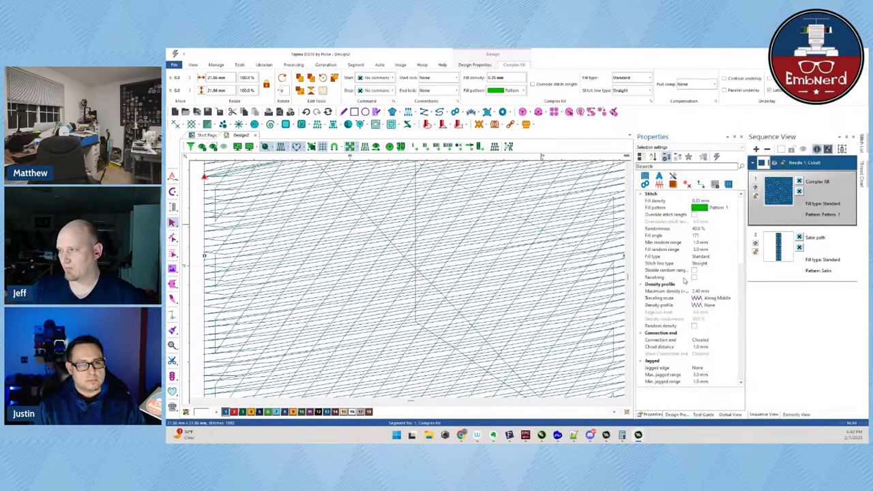
scroll(682, 283, "down", 5)
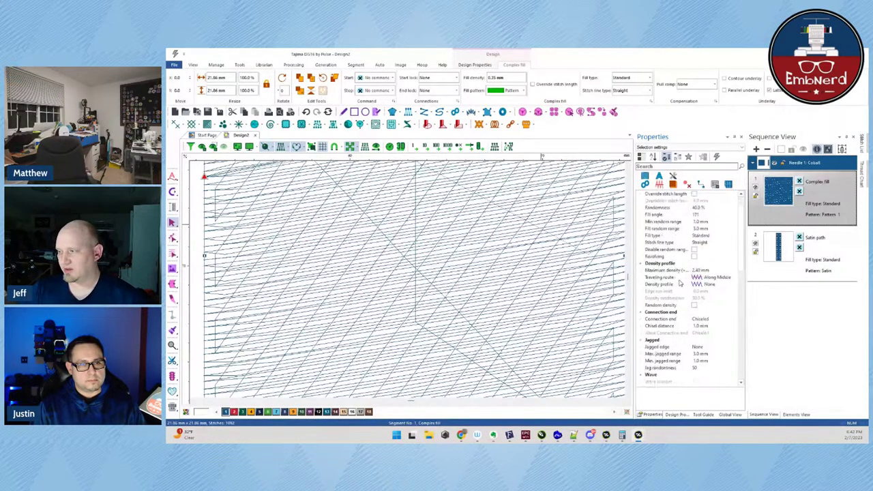
scroll(677, 290, "down", 8)
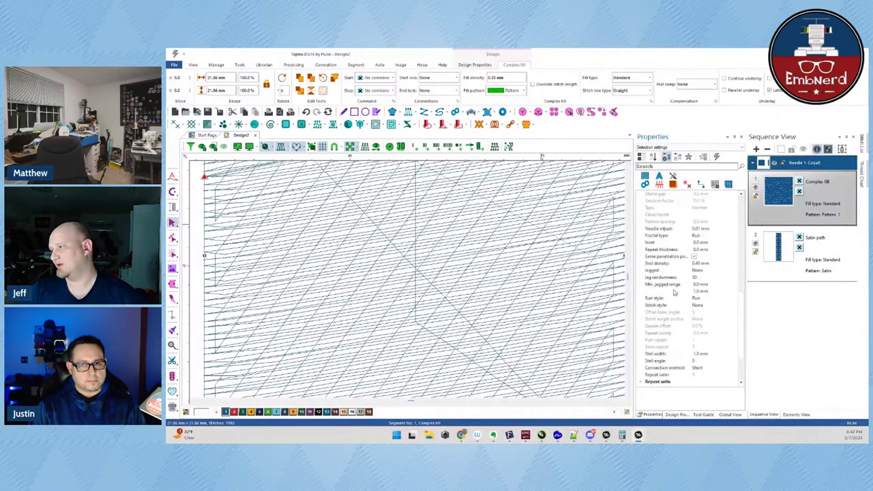
scroll(672, 290, "up", 10)
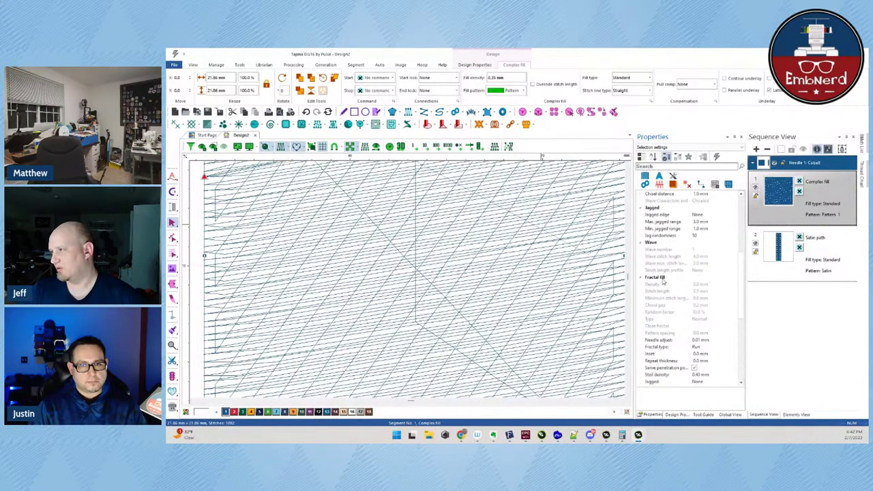
scroll(665, 276, "up", 3)
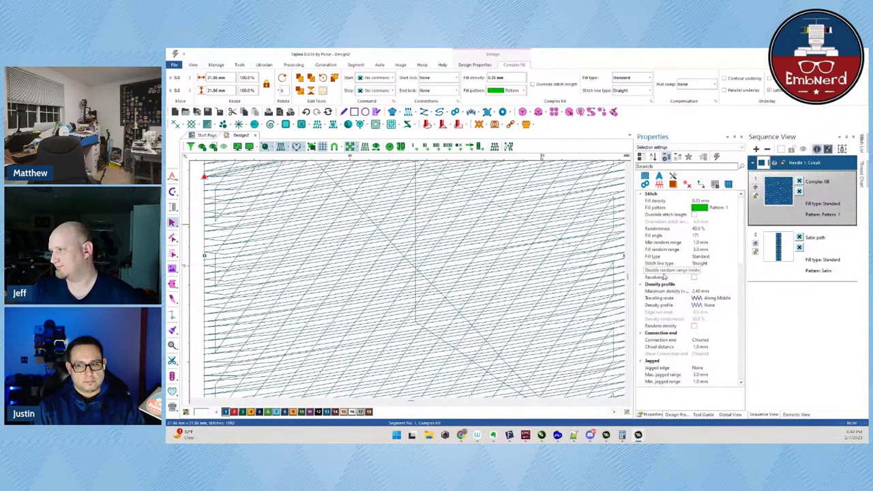